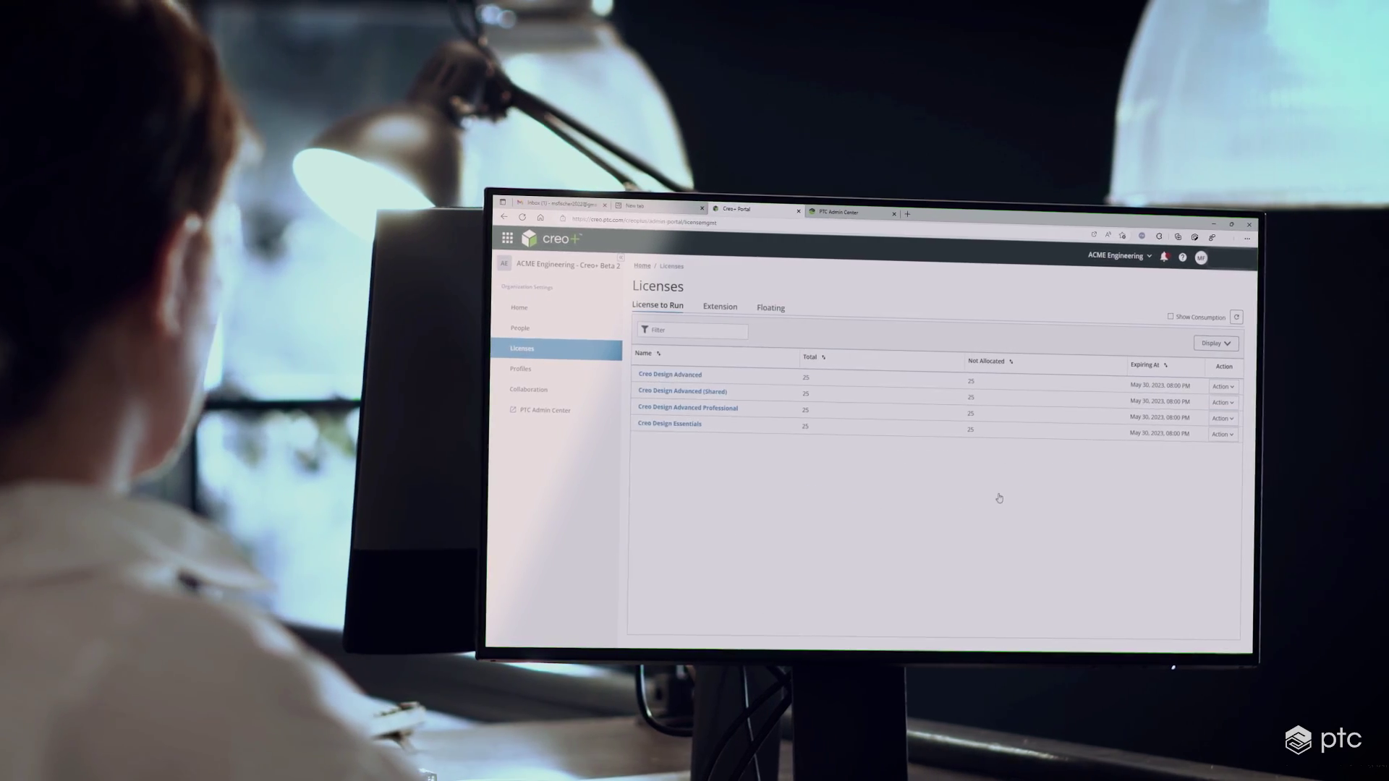
- Assign the Creo Design Advanced Professional license to a chosen team member
click(1234, 417)
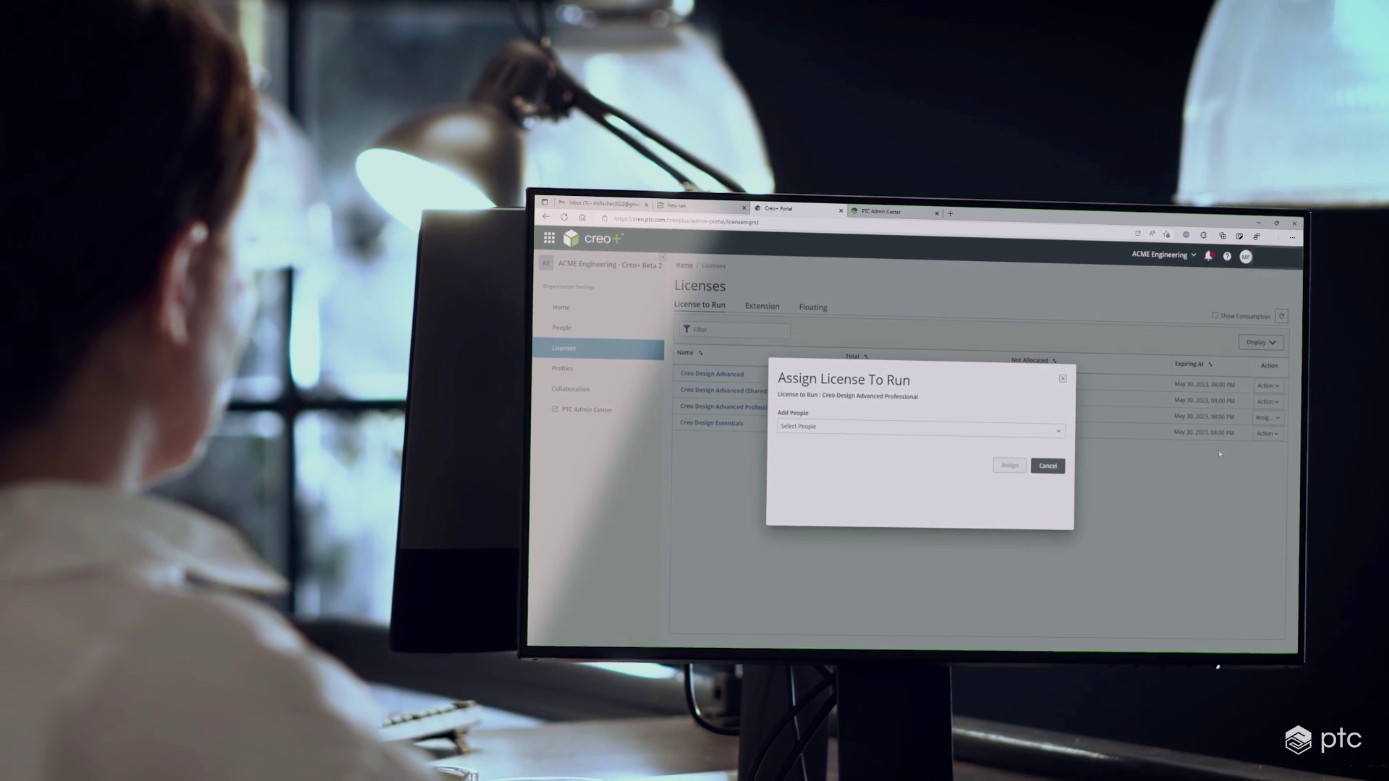
click(997, 429)
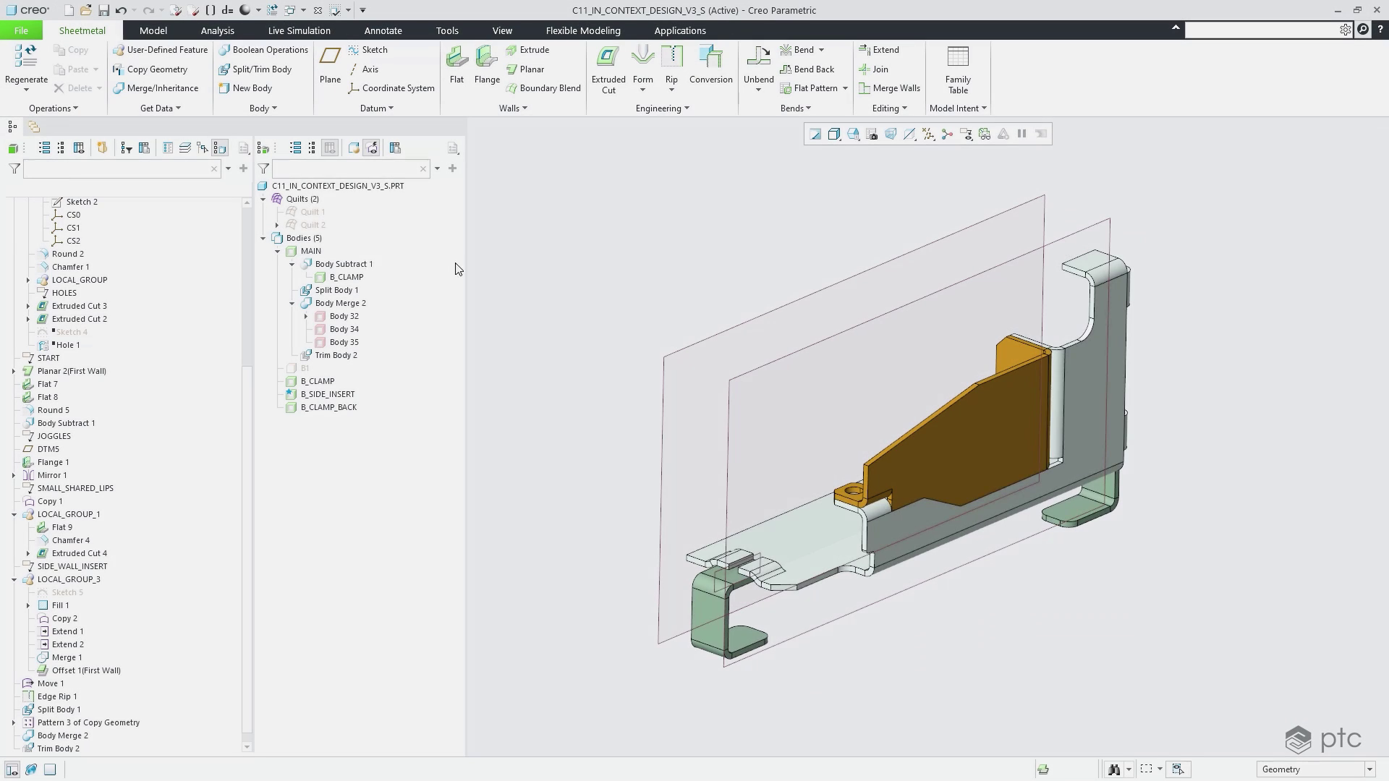
- Mirror the B_CLAMP, B_SIDE_INSERT and B_CLAMP_BACK bodies across the datum plane
ctrl+click(328, 394)
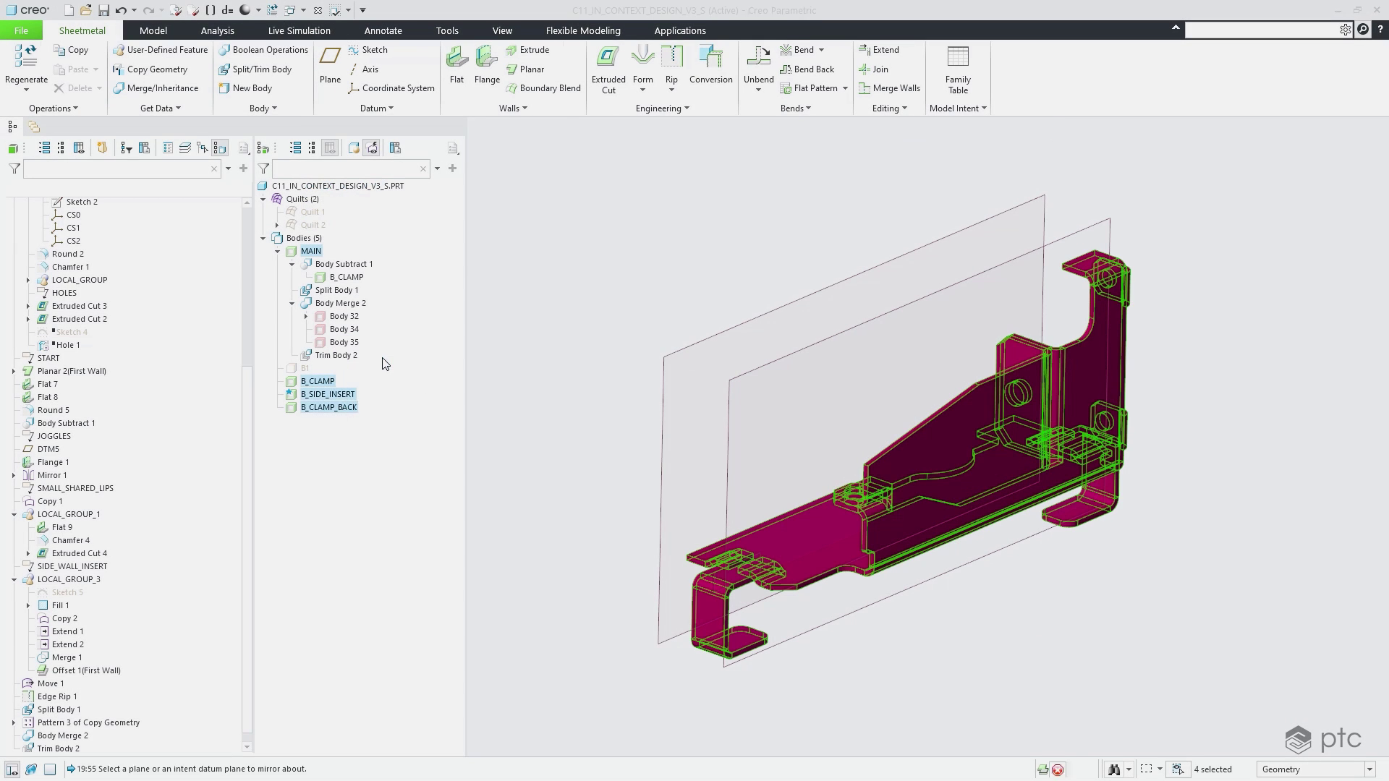
click(666, 377)
middle_click(572, 350)
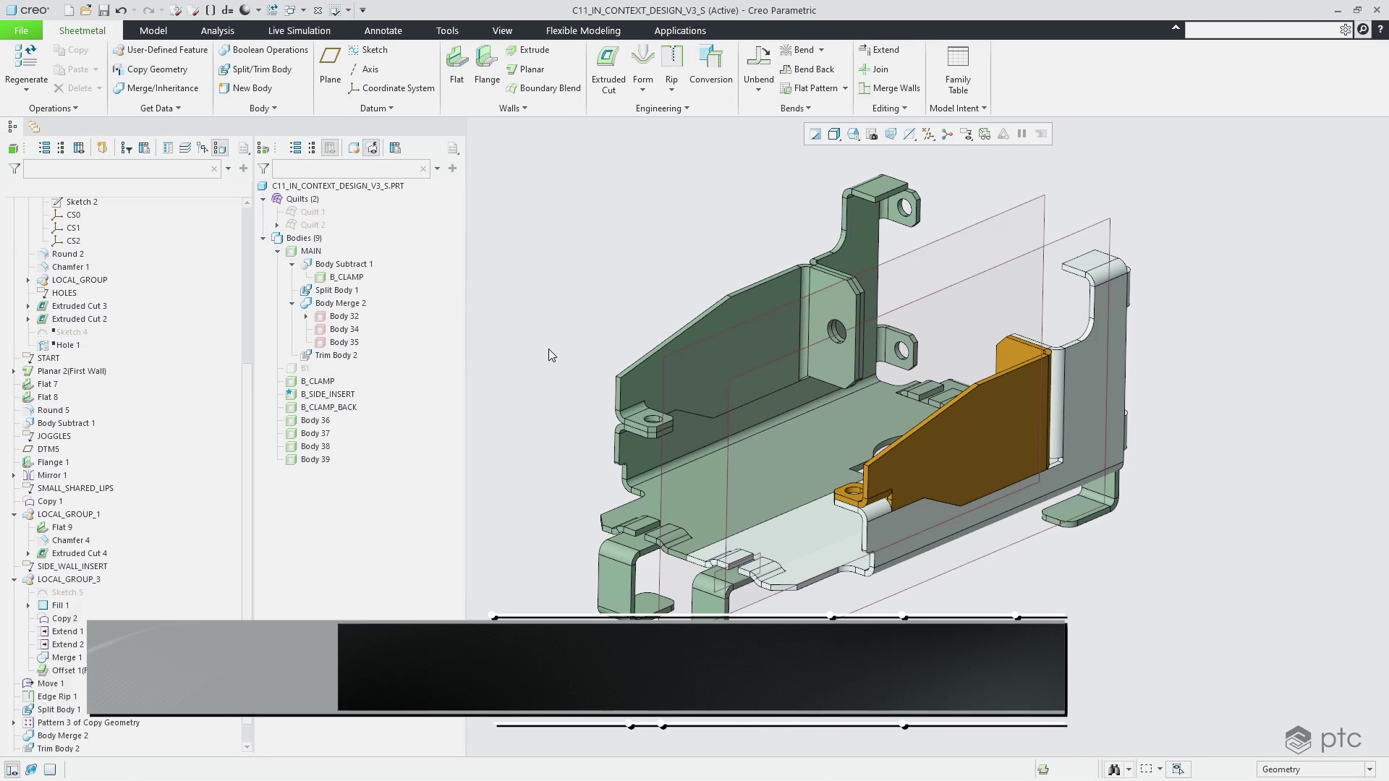
- Select the MAIN, mirrored Body 36 and B_SIDE_INSERT bodies in the body tree
click(312, 253)
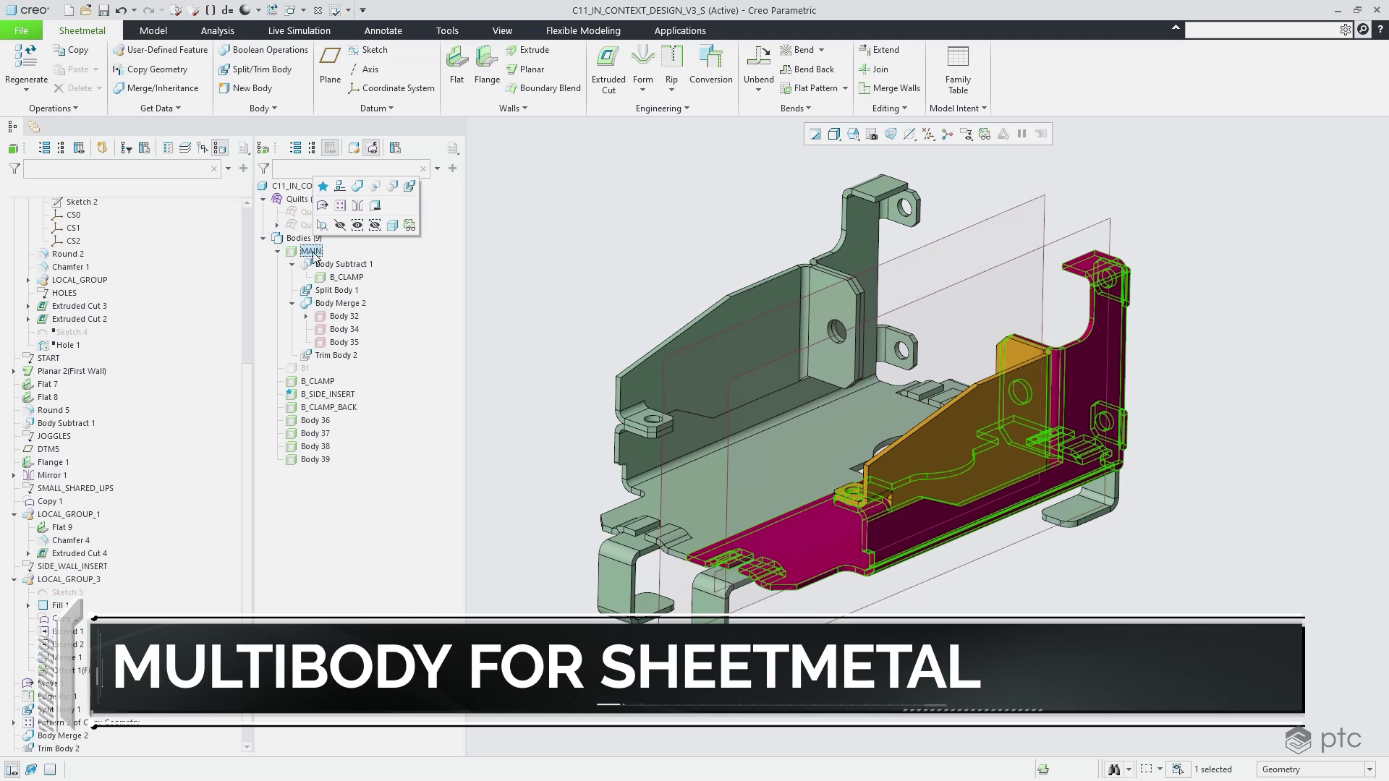
ctrl+click(316, 421)
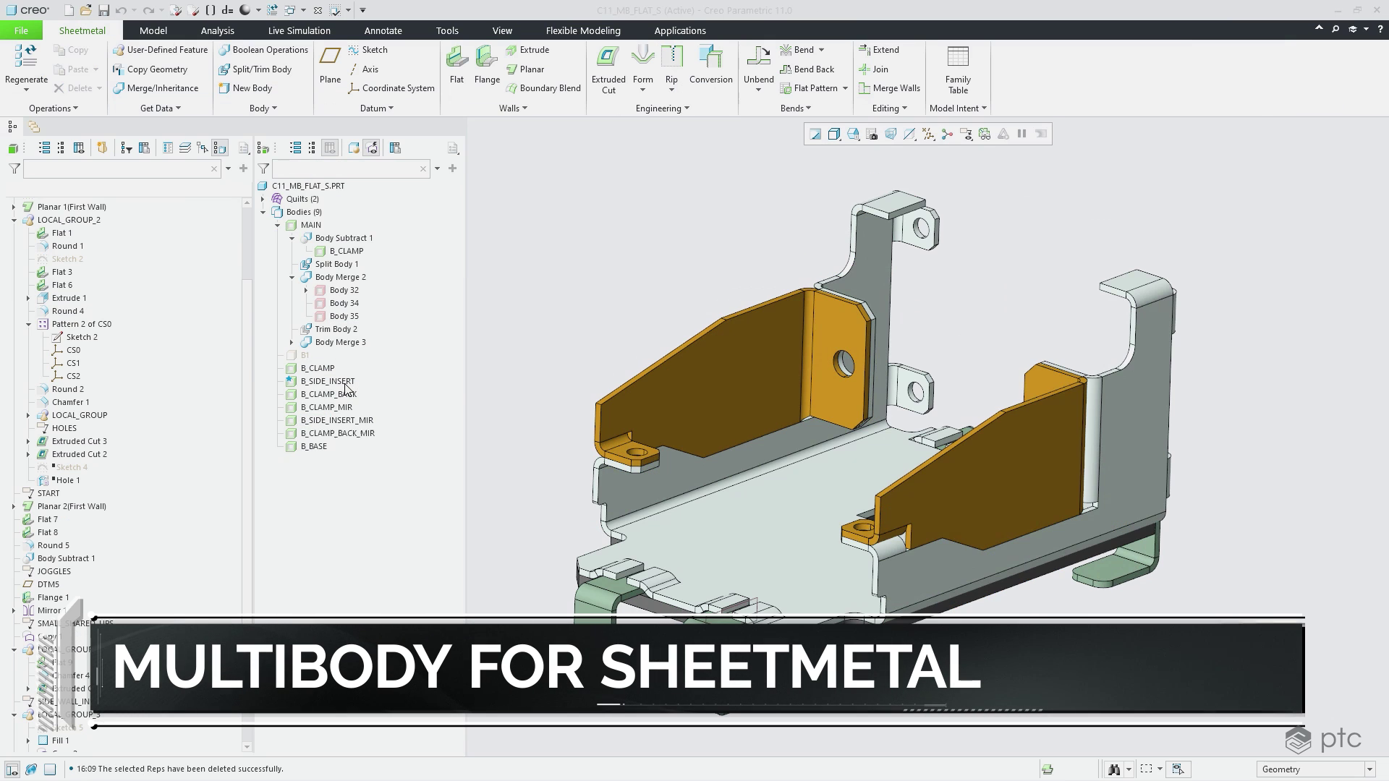
click(323, 380)
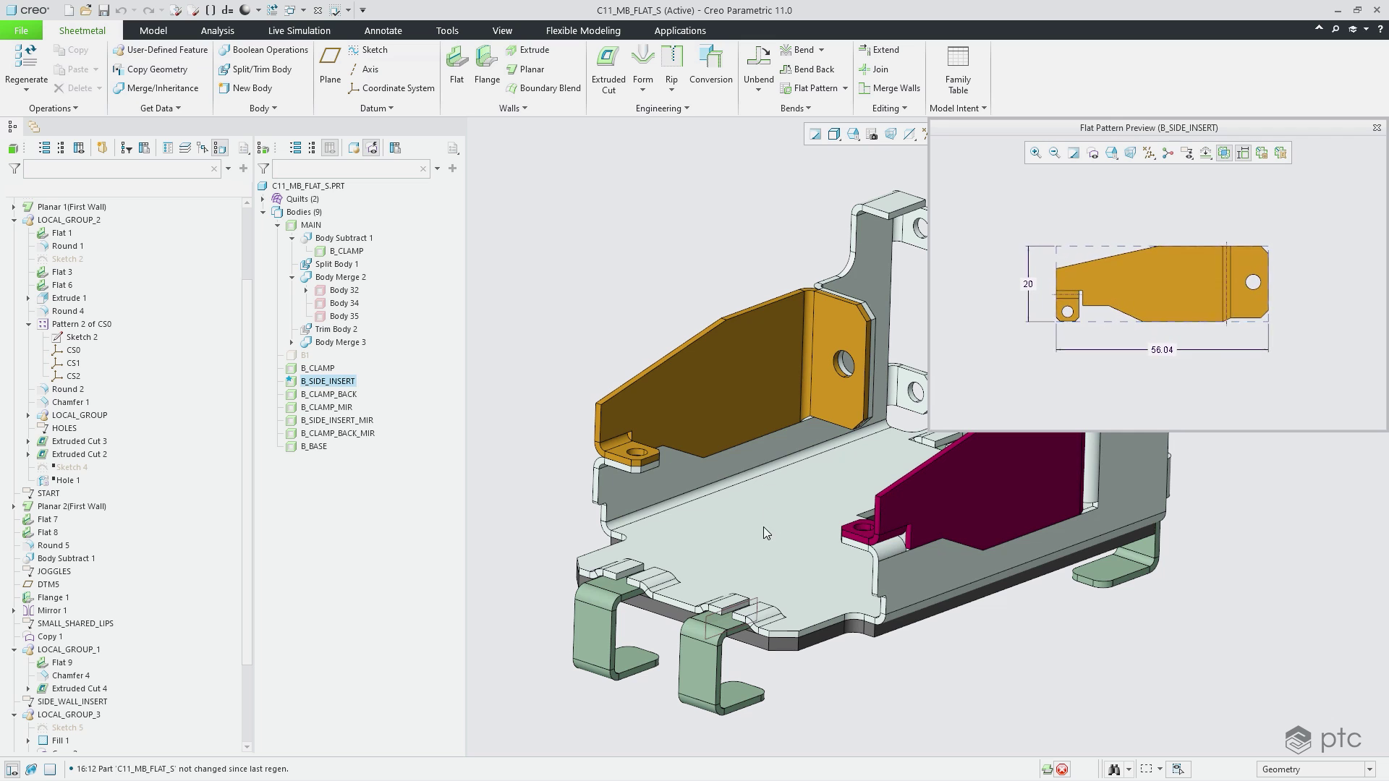
- Preview and close the MAIN body's flat pattern, then clip the model with XSEC0001
click(768, 542)
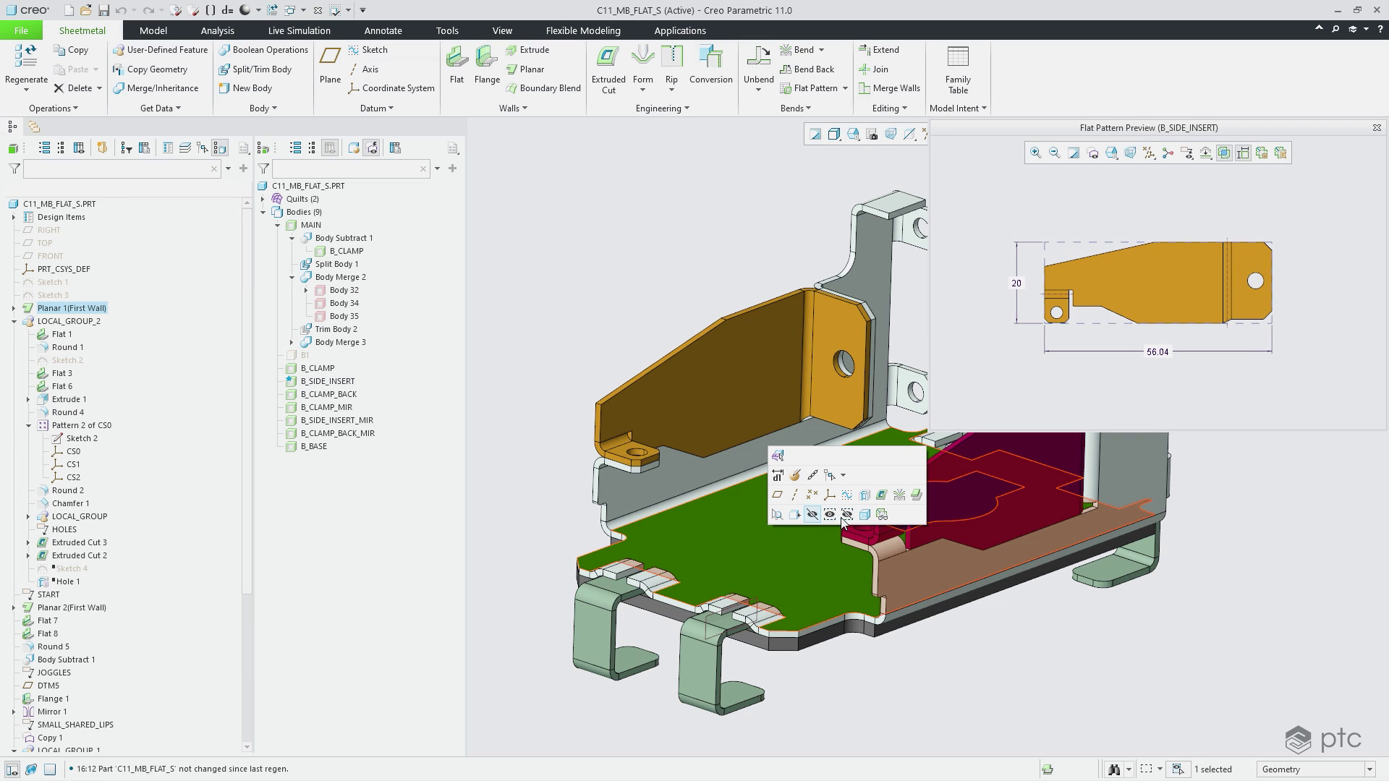
click(879, 511)
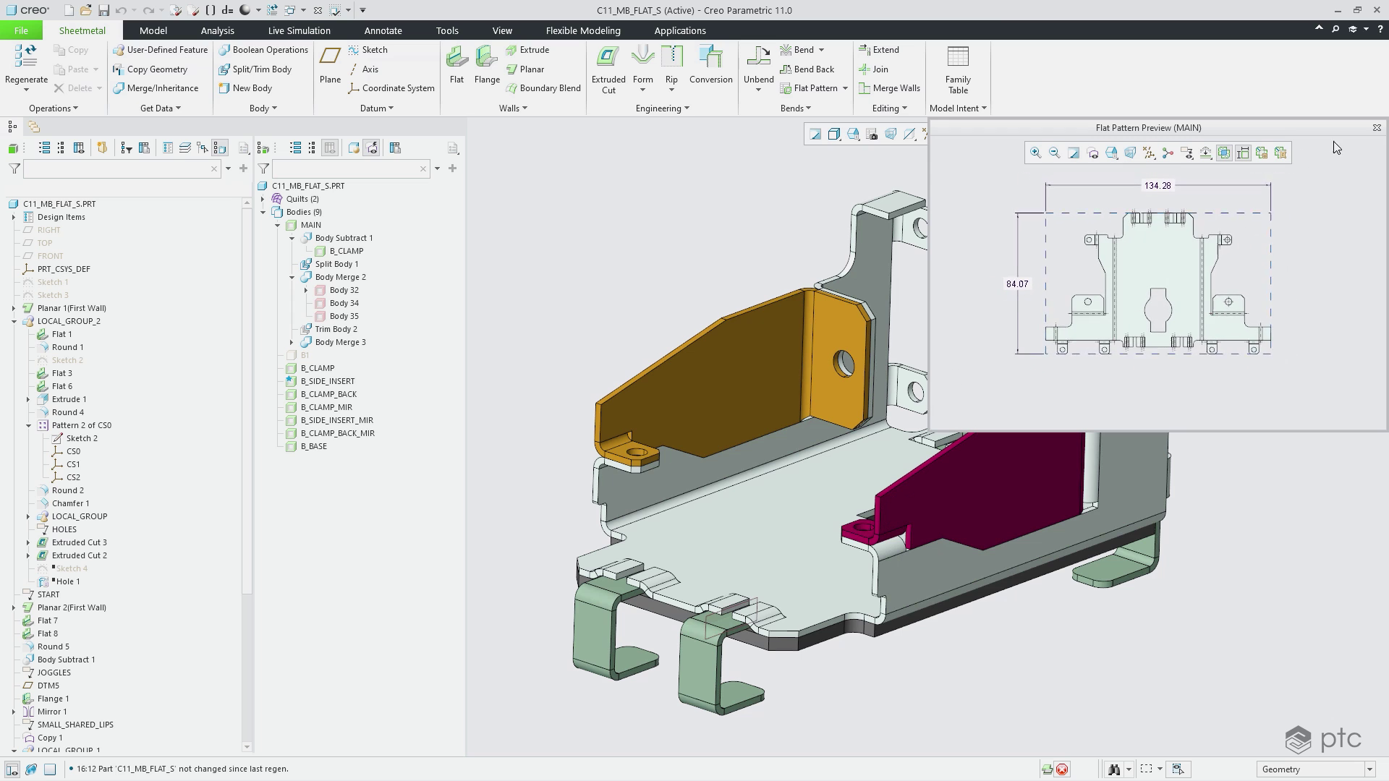
click(1377, 128)
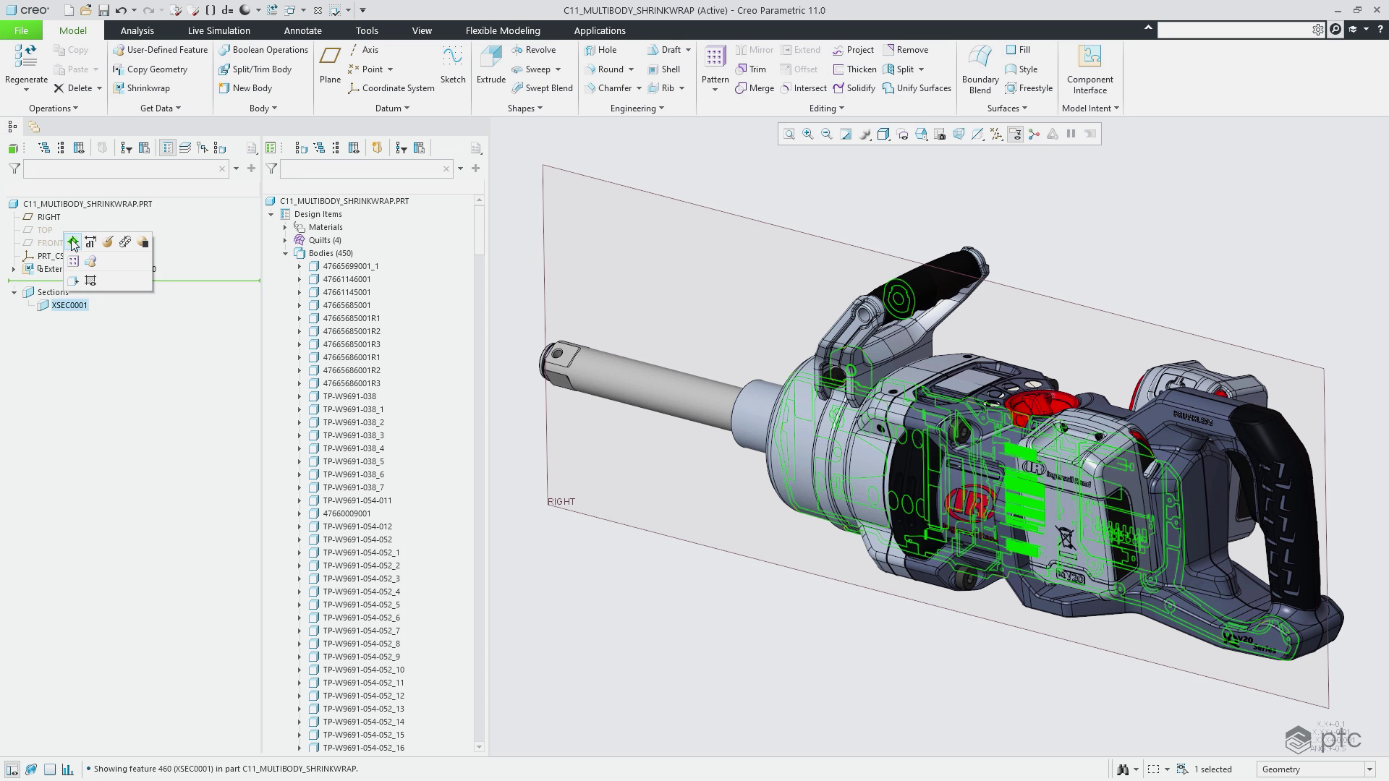
click(73, 242)
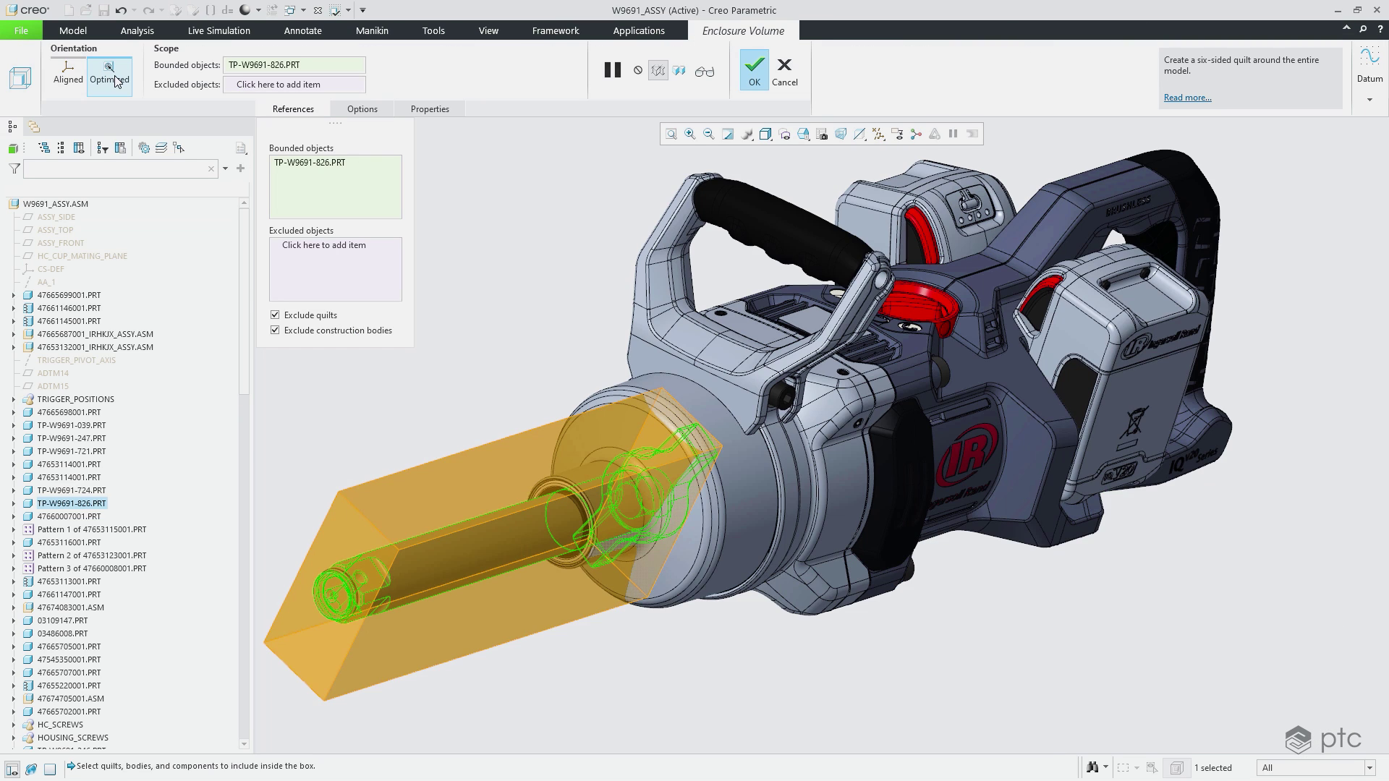
- Bound the enclosure volume by the handle grip, handle, shaft and whole wrench assembly
click(757, 223)
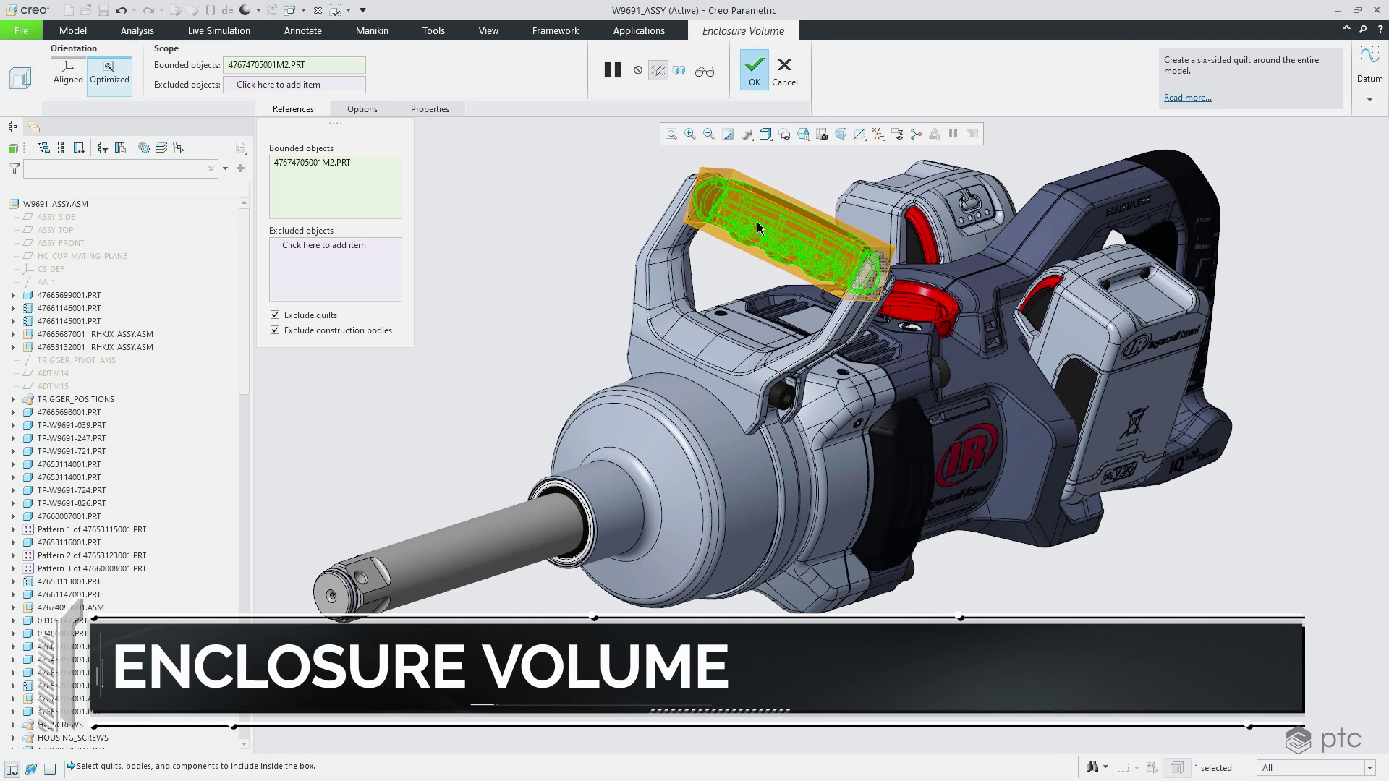
ctrl+click(650, 282)
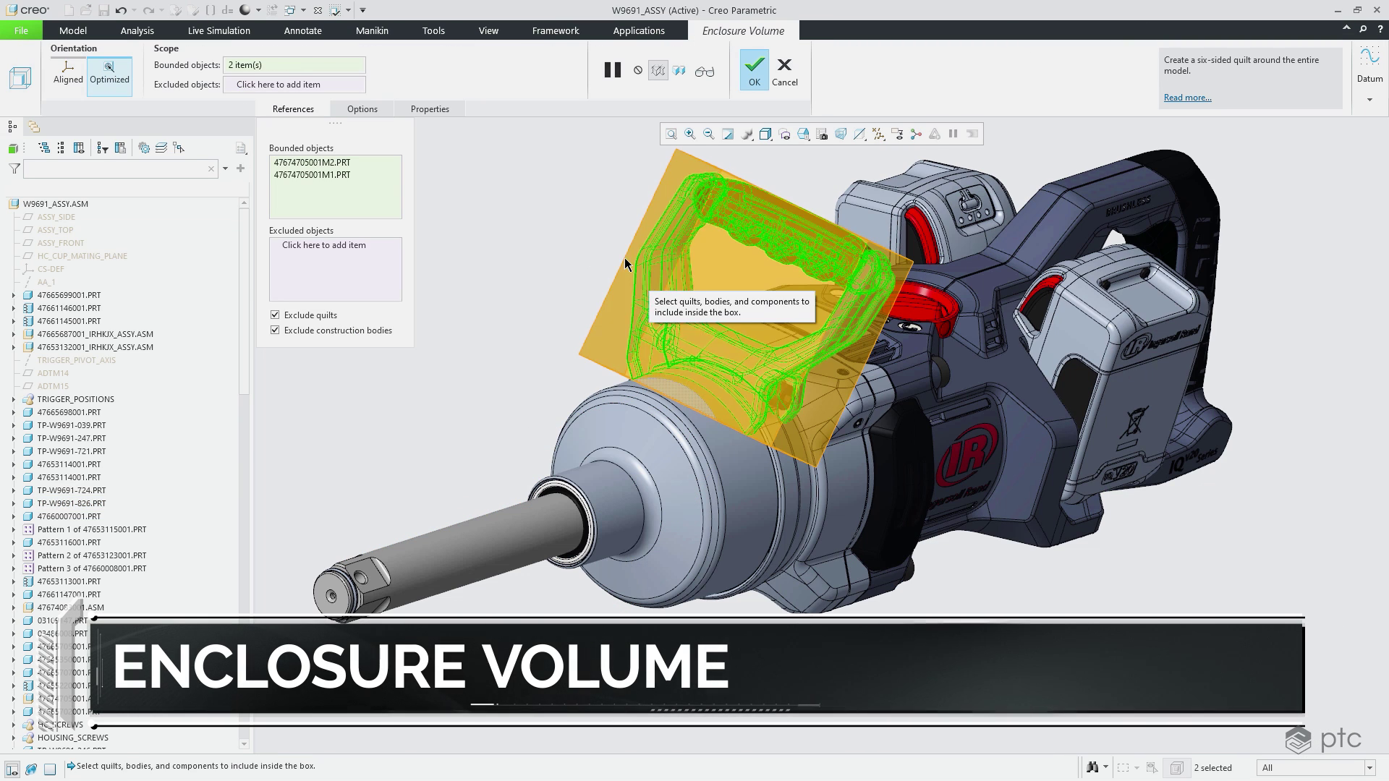
ctrl+click(547, 518)
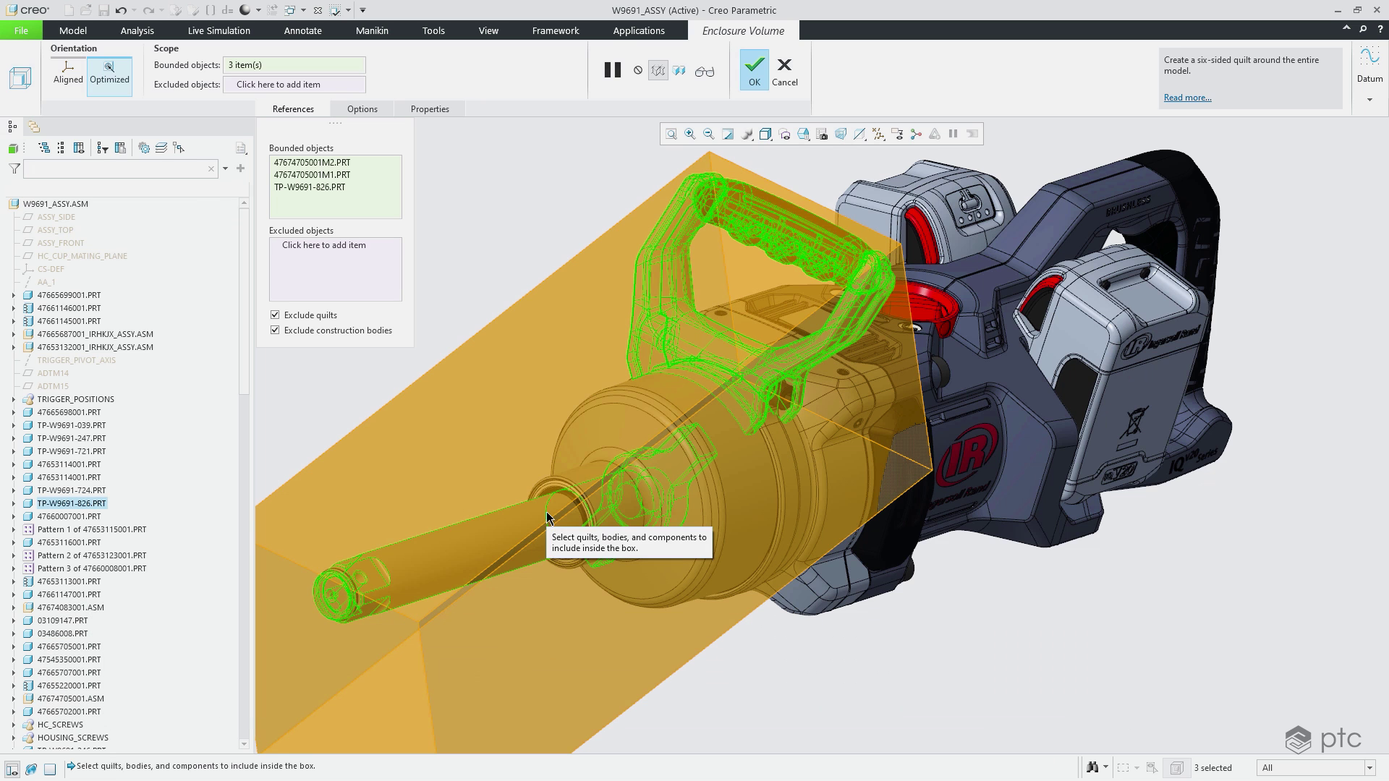
click(55, 203)
click(754, 70)
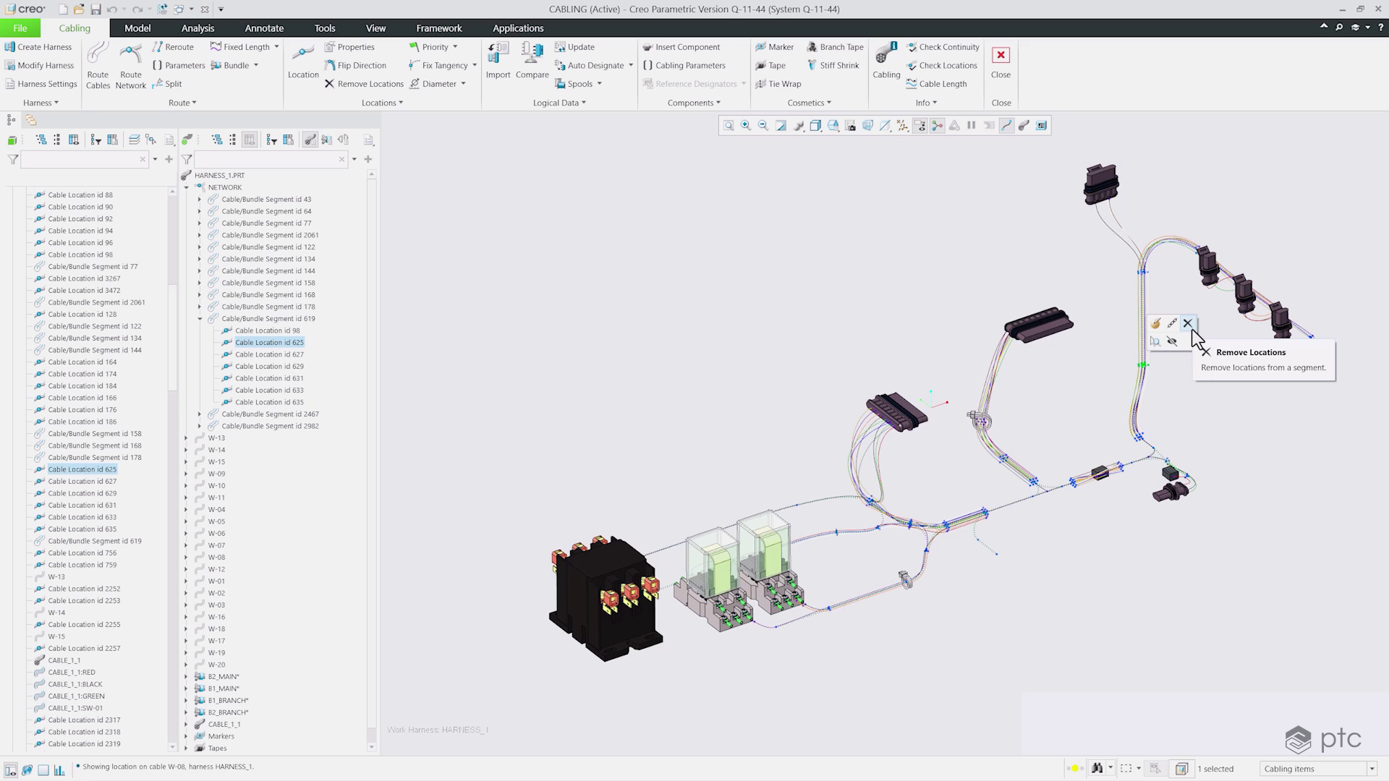
- Remove the W-08 cable locations, then highlight location 3101 and wires W-13, W-17, W-15
click(1189, 325)
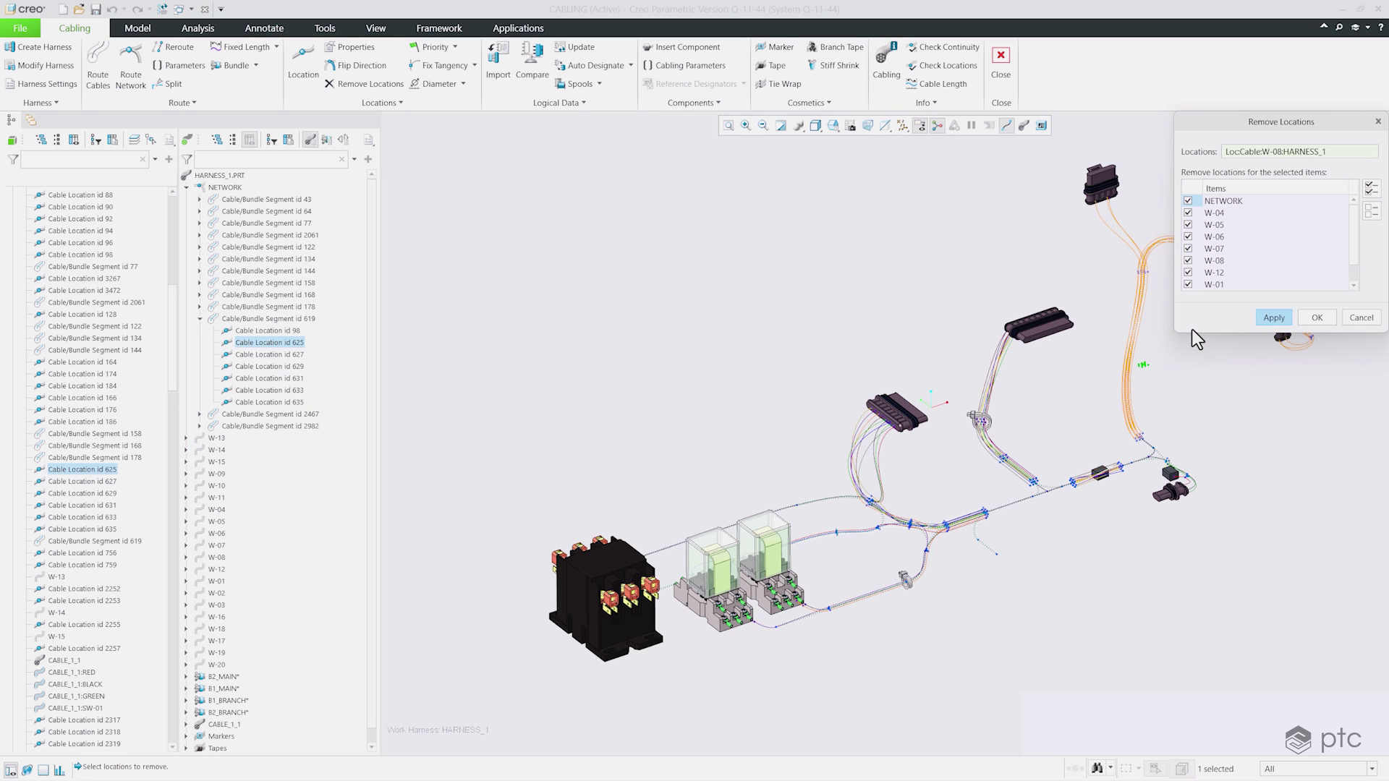
drag(1192, 331, 1207, 369)
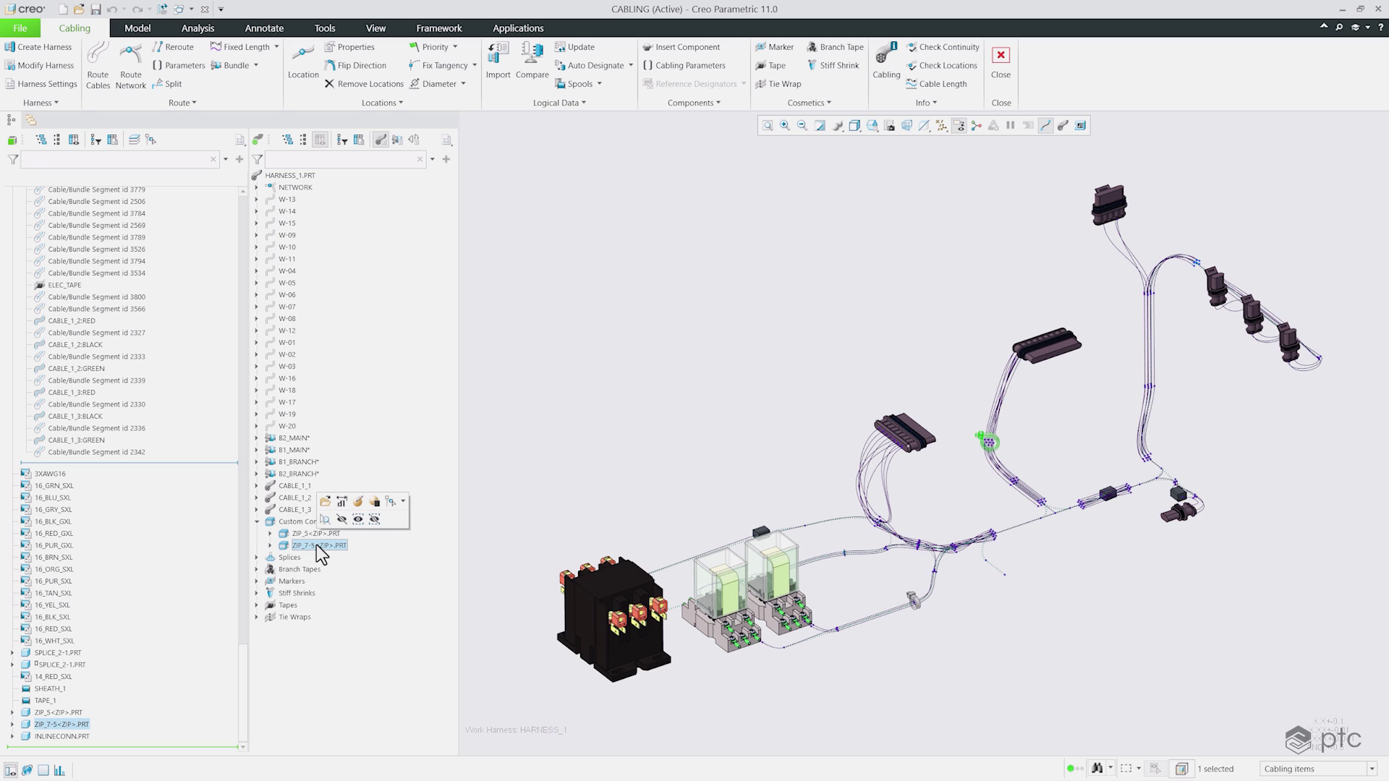
click(310, 560)
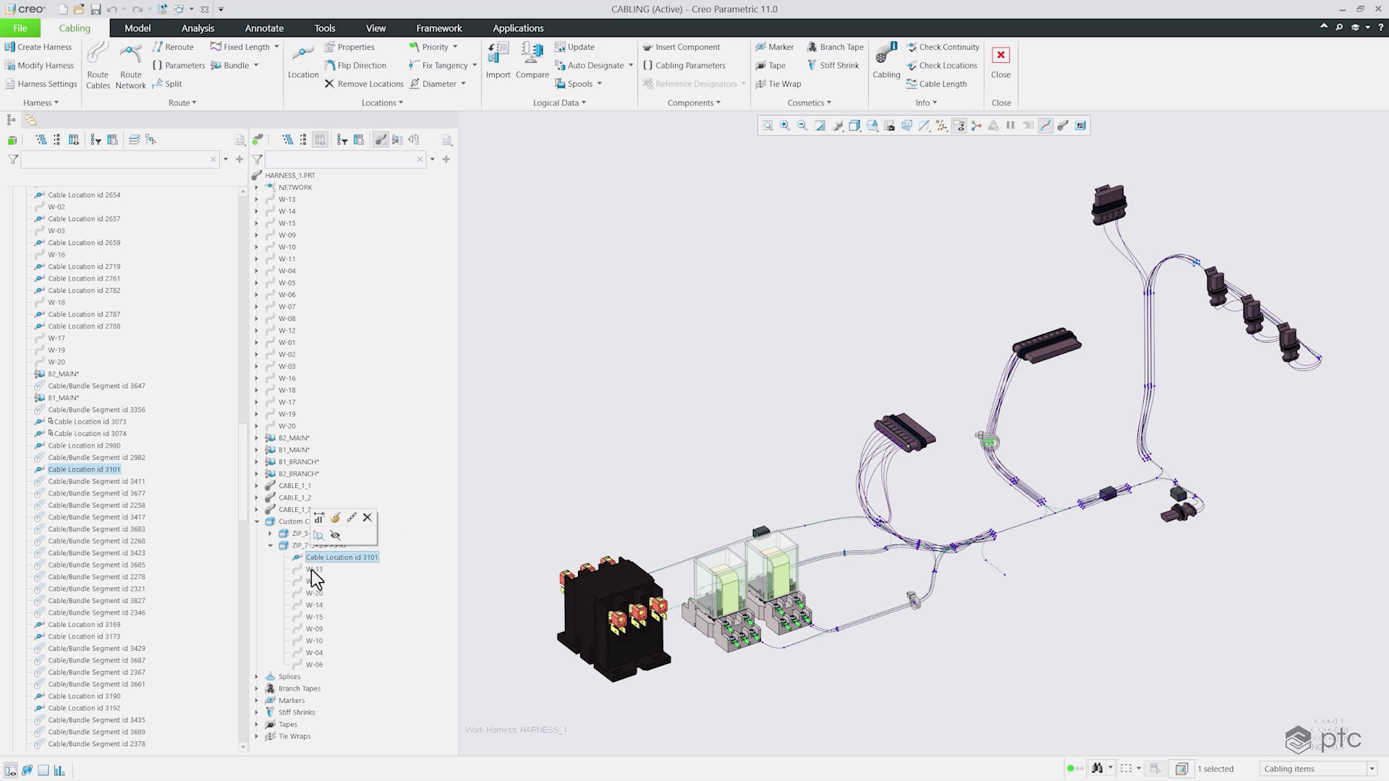
click(313, 570)
click(314, 583)
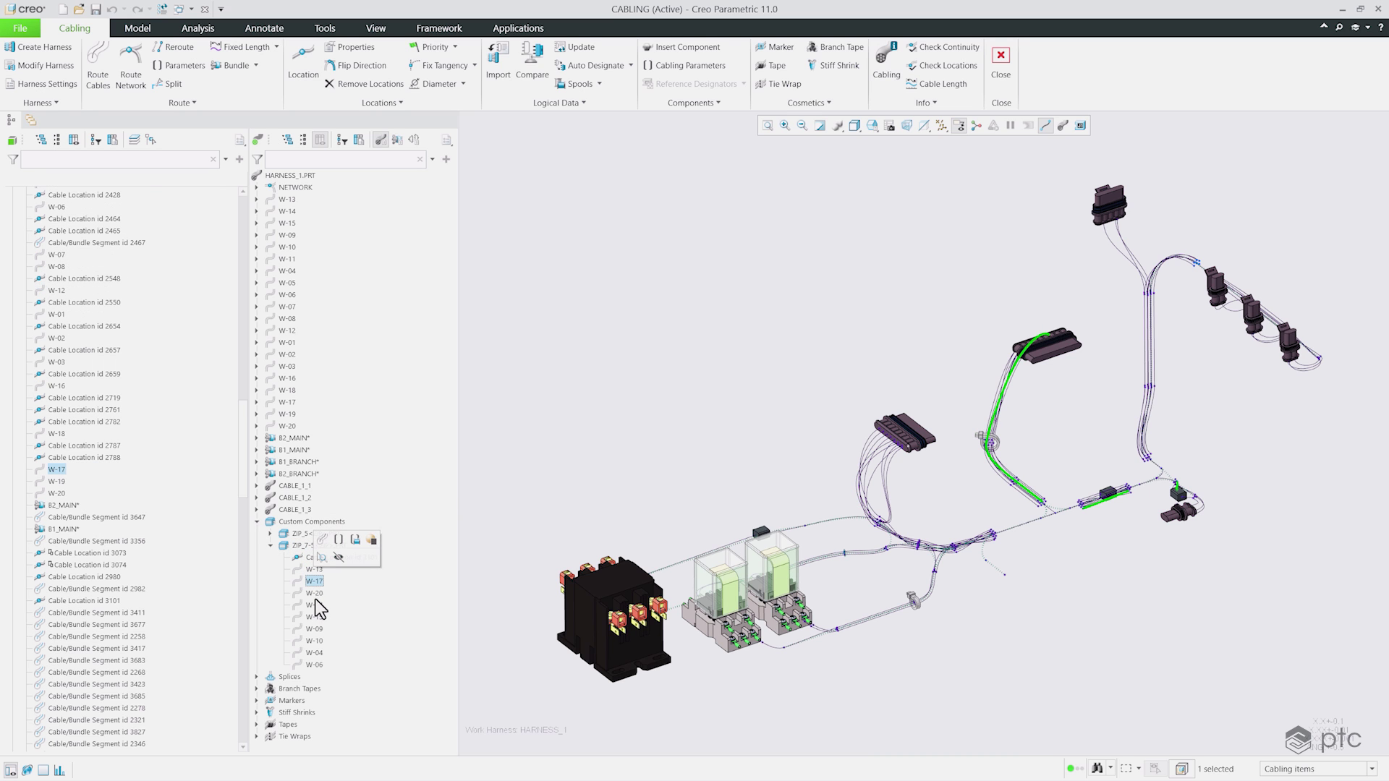
click(315, 618)
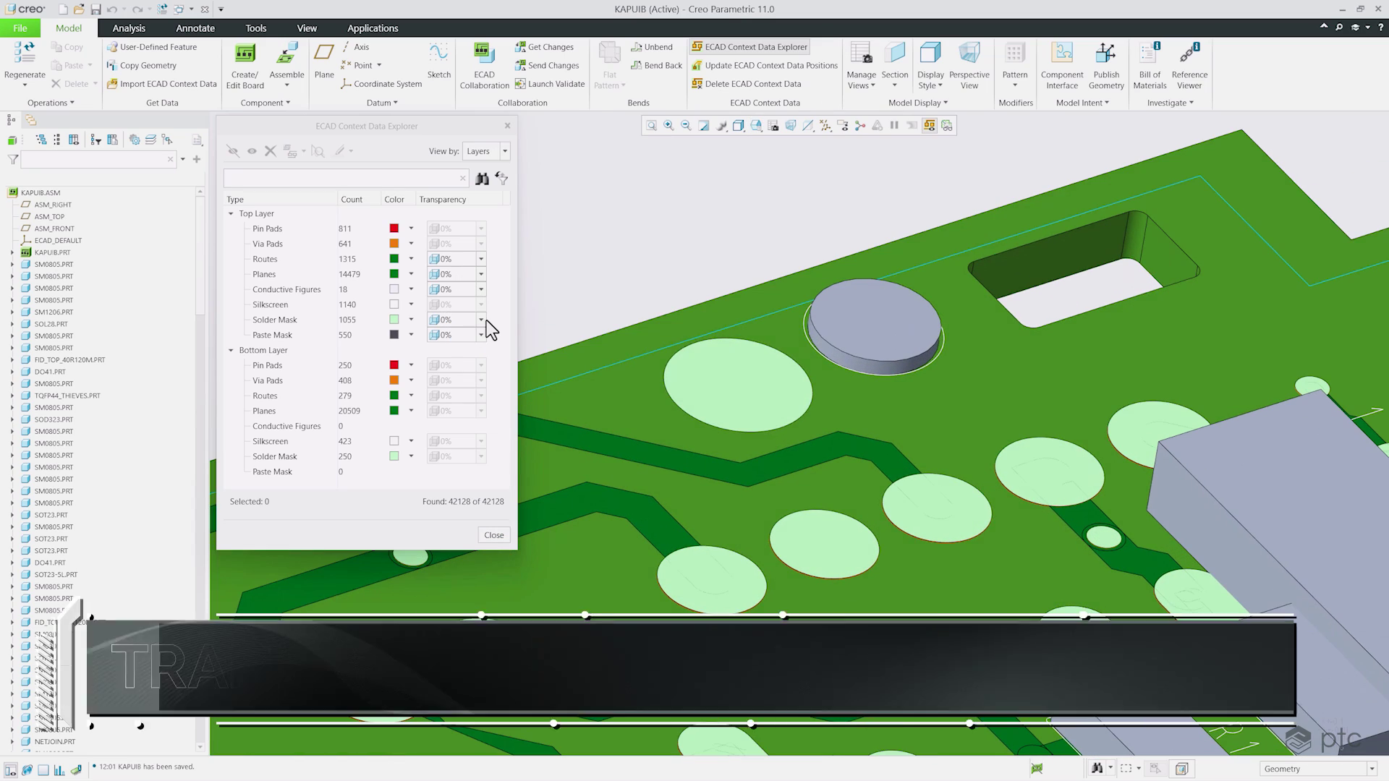
- Drag the top-layer Solder Mask Transparency slider to 35%
click(481, 320)
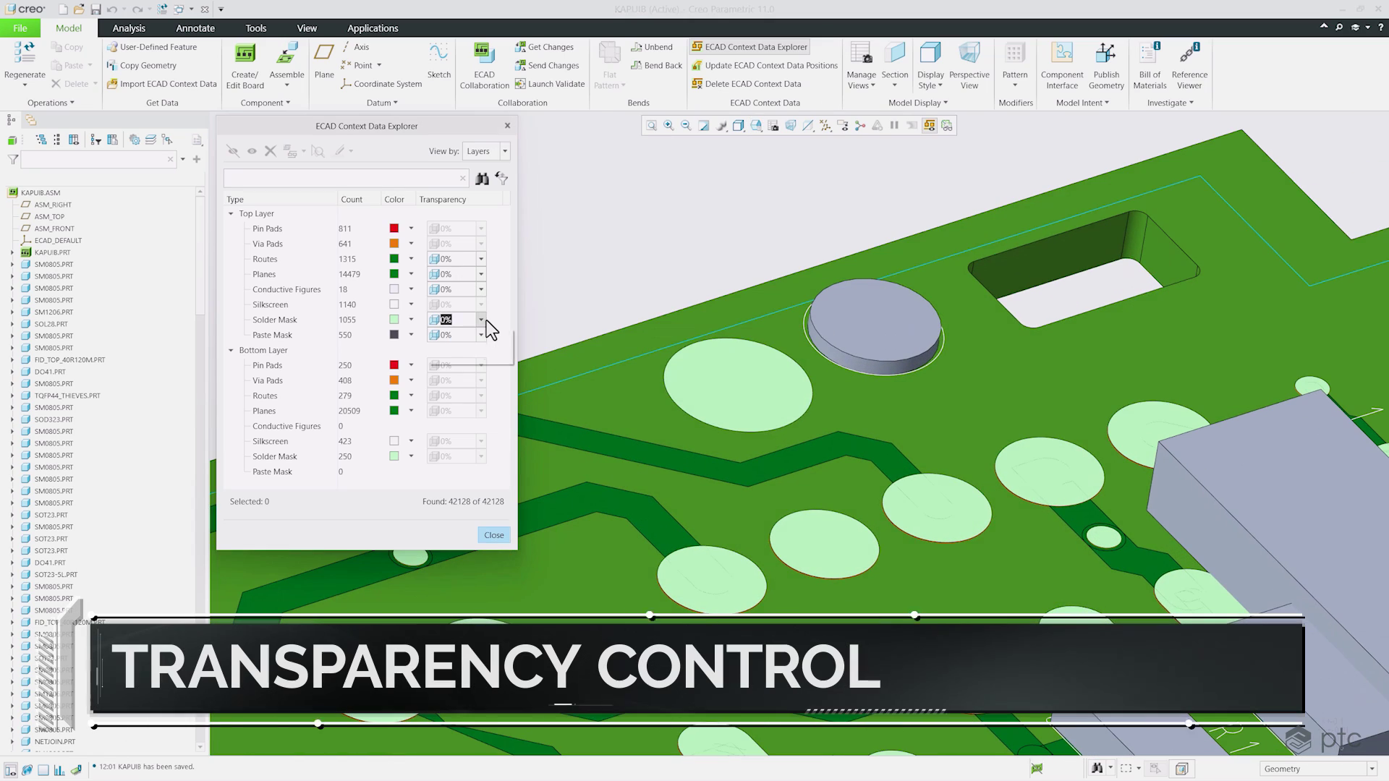
drag(440, 356, 482, 356)
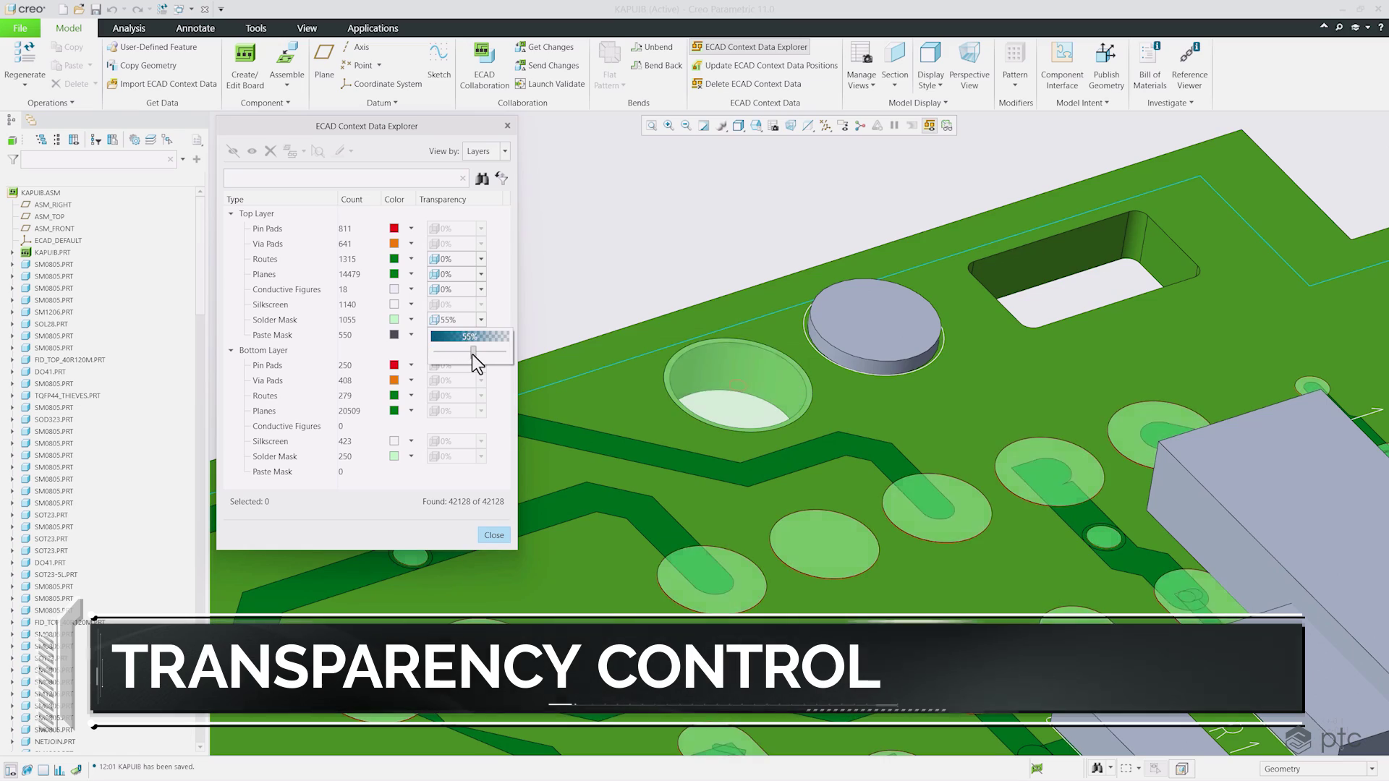
drag(481, 355, 463, 356)
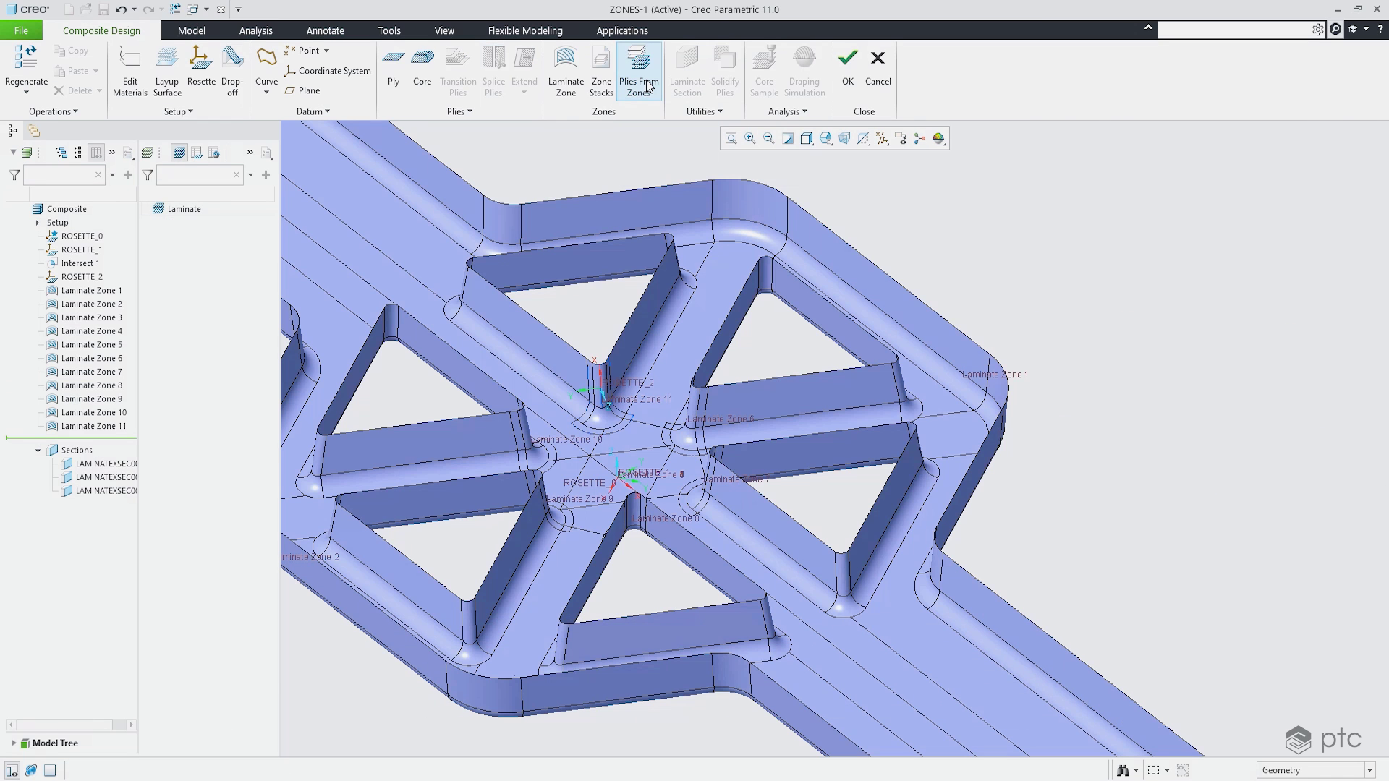
- Create plies from the laminate zones using the UDs stack
click(647, 88)
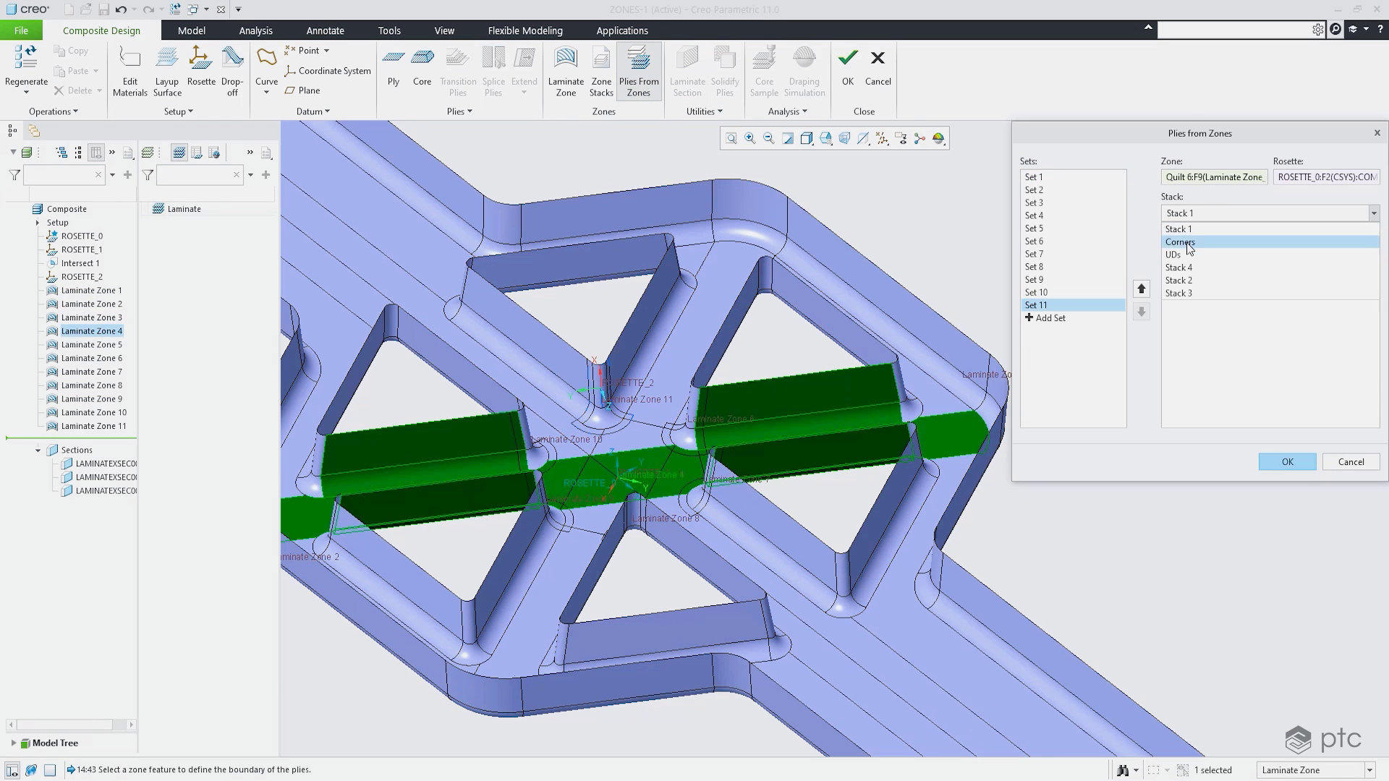
click(1183, 254)
click(1297, 461)
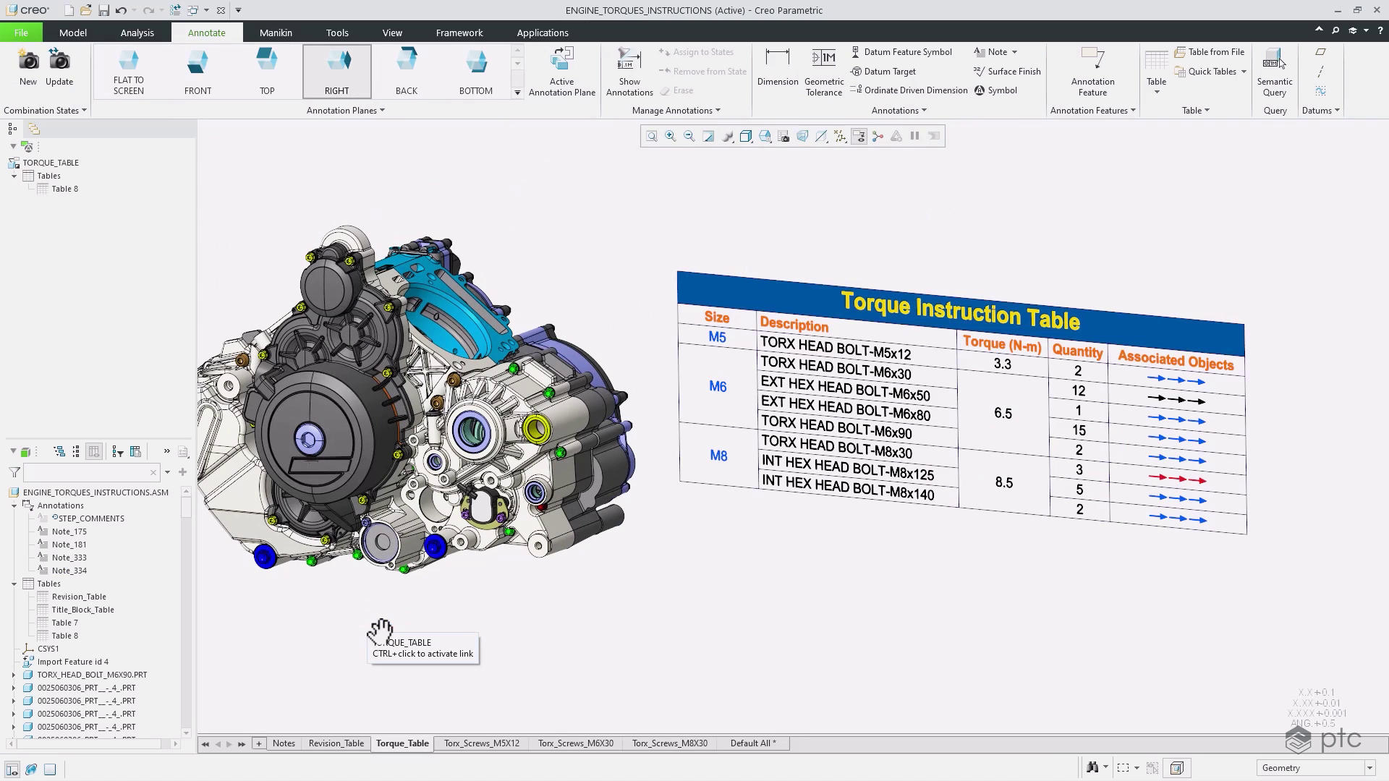
- Reference surfaces of all m6x30 bolts from the torque table entry and check the linked bolts
click(1155, 393)
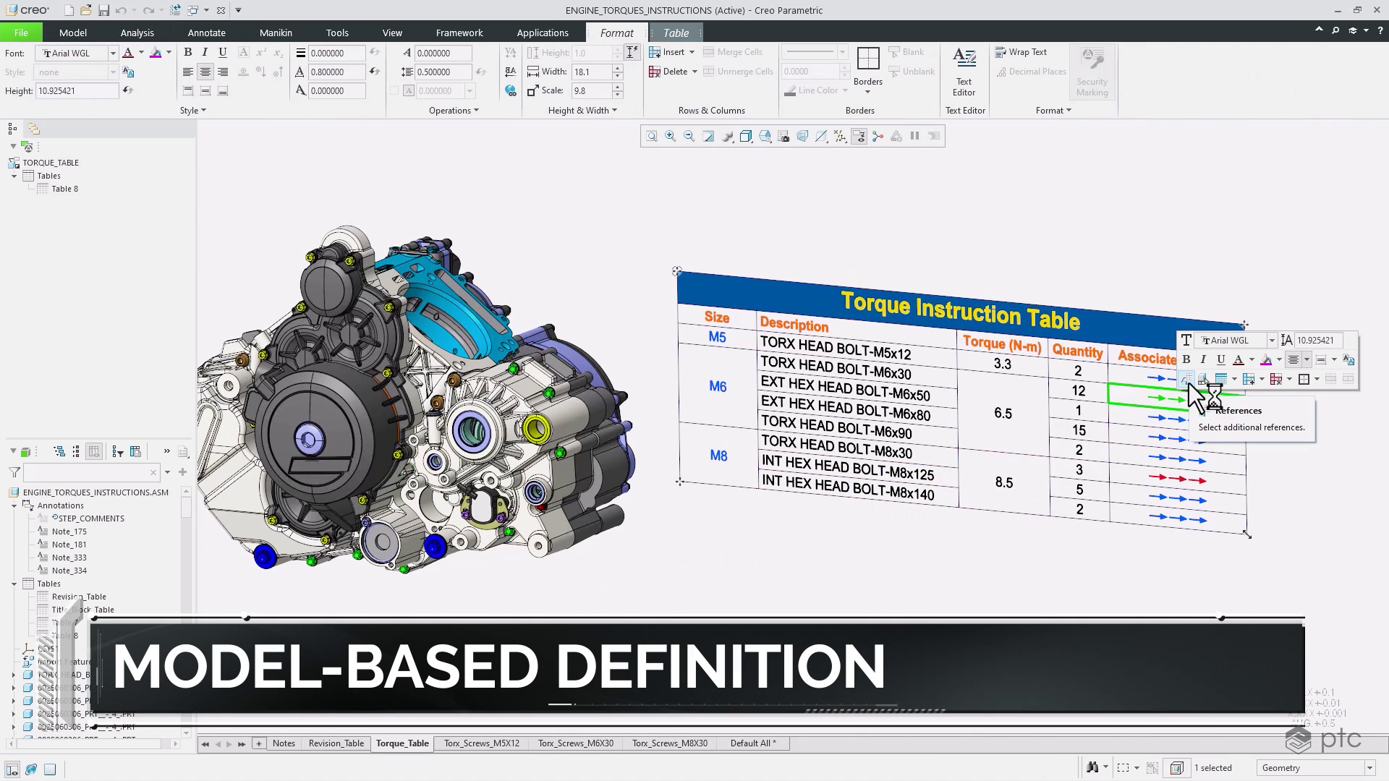
click(1191, 383)
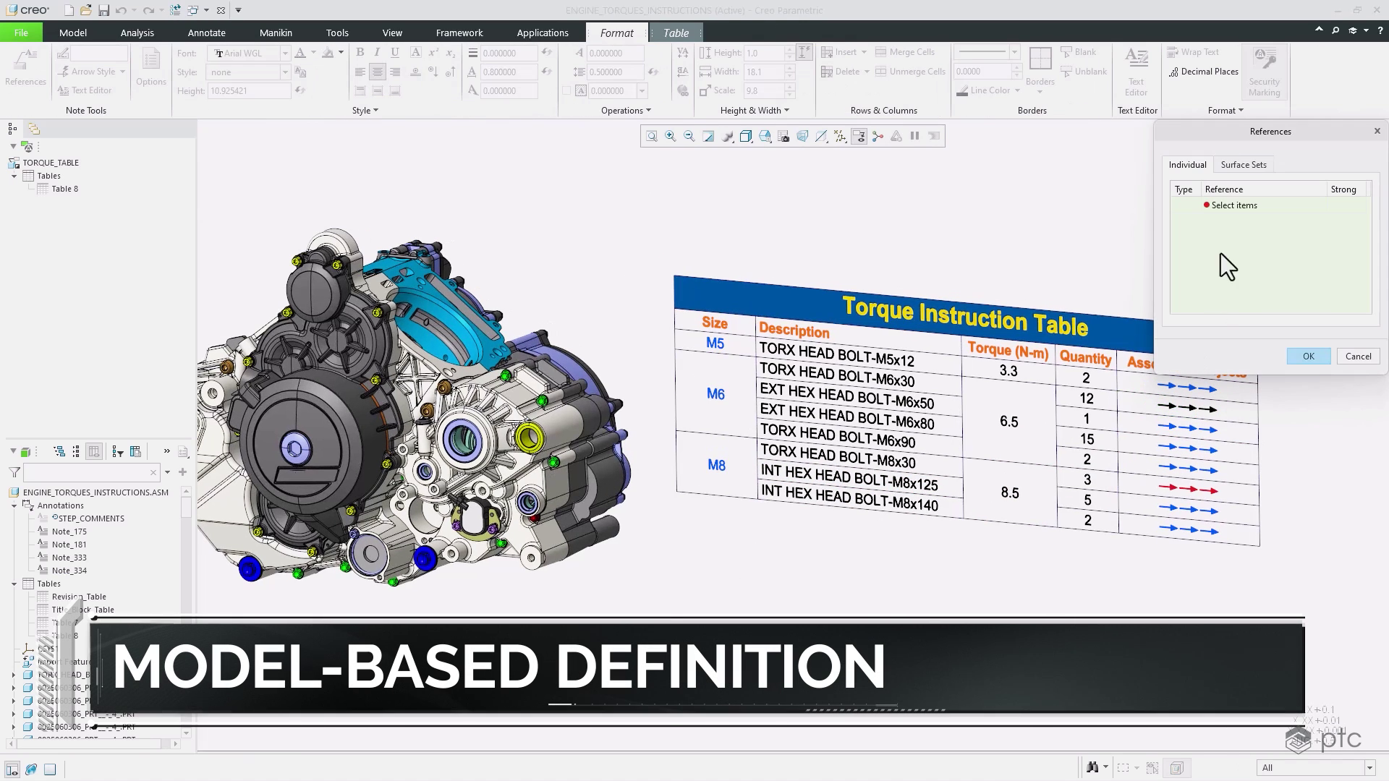
click(115, 468)
text(m6x30)
click(183, 473)
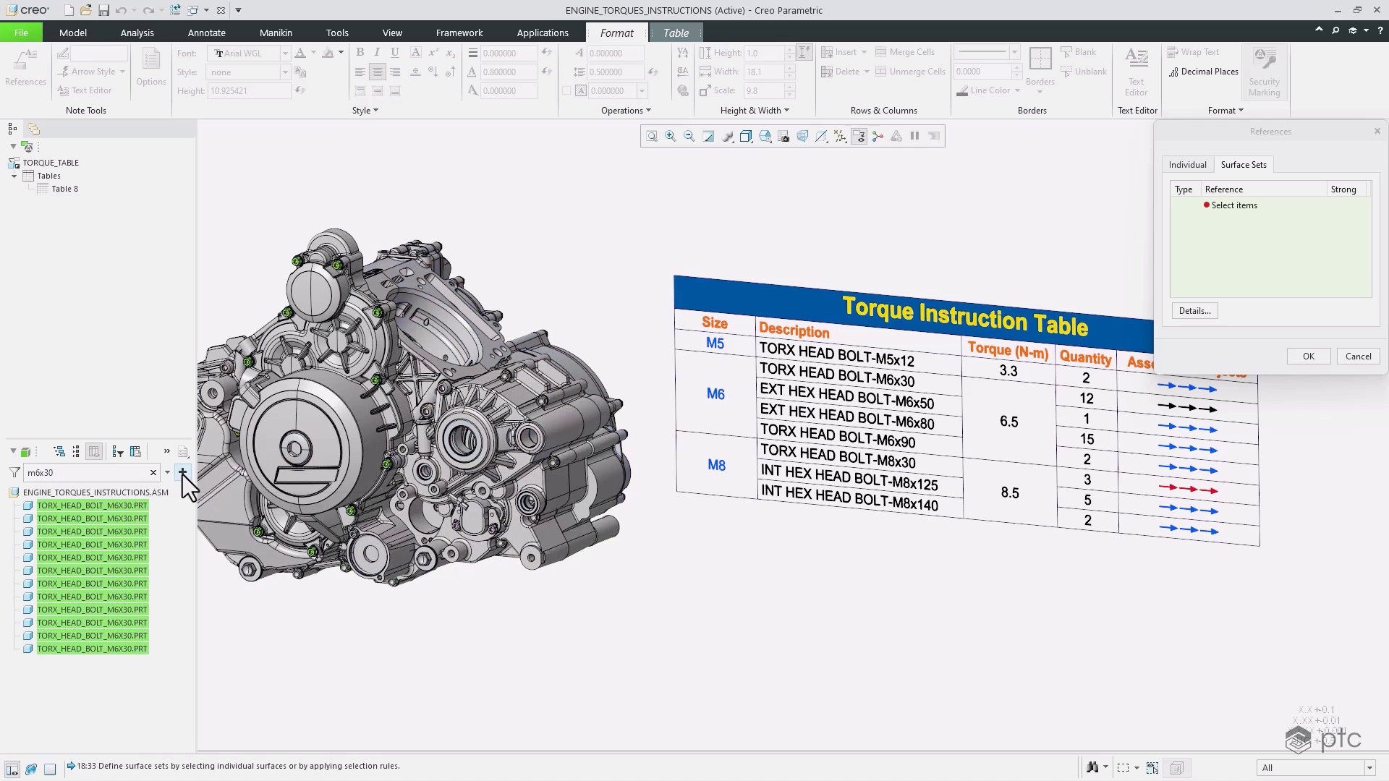
click(182, 473)
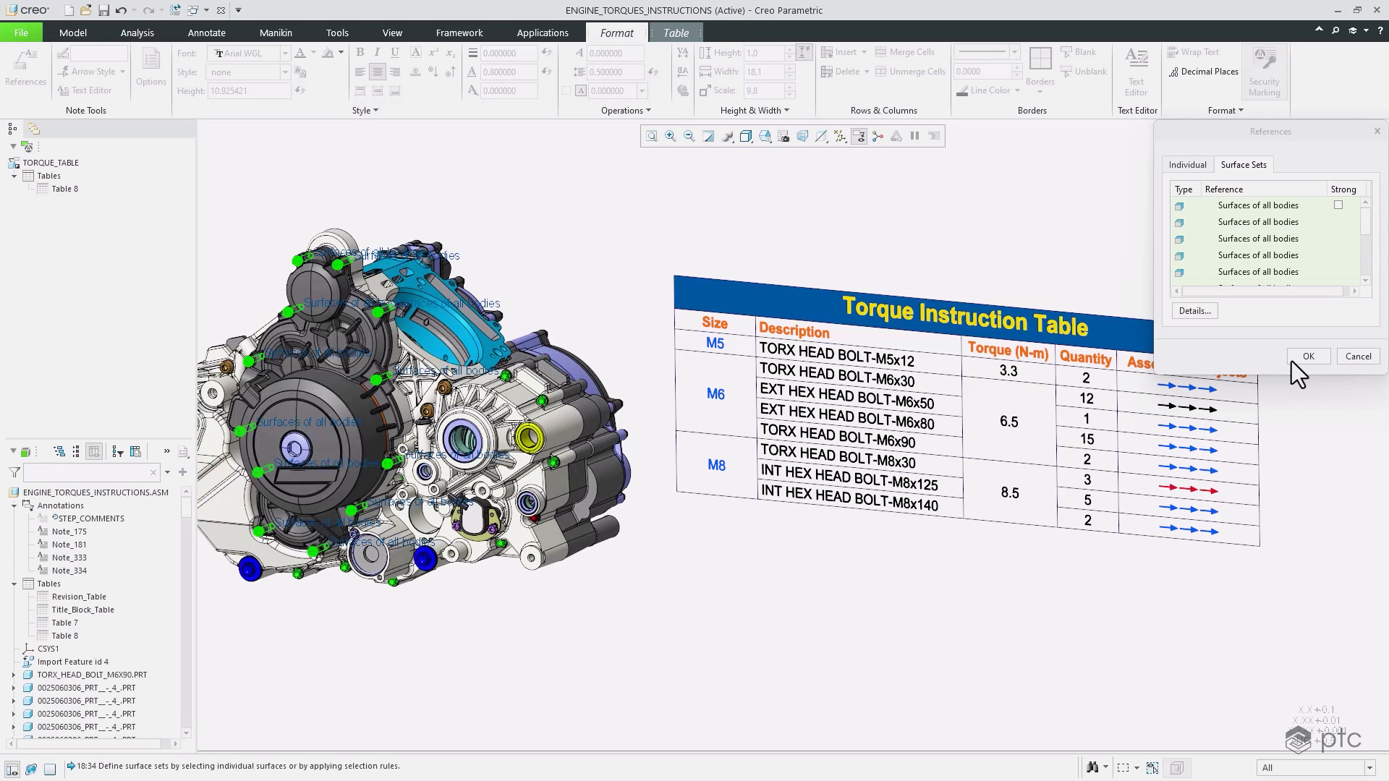
click(1308, 357)
right_click(1099, 385)
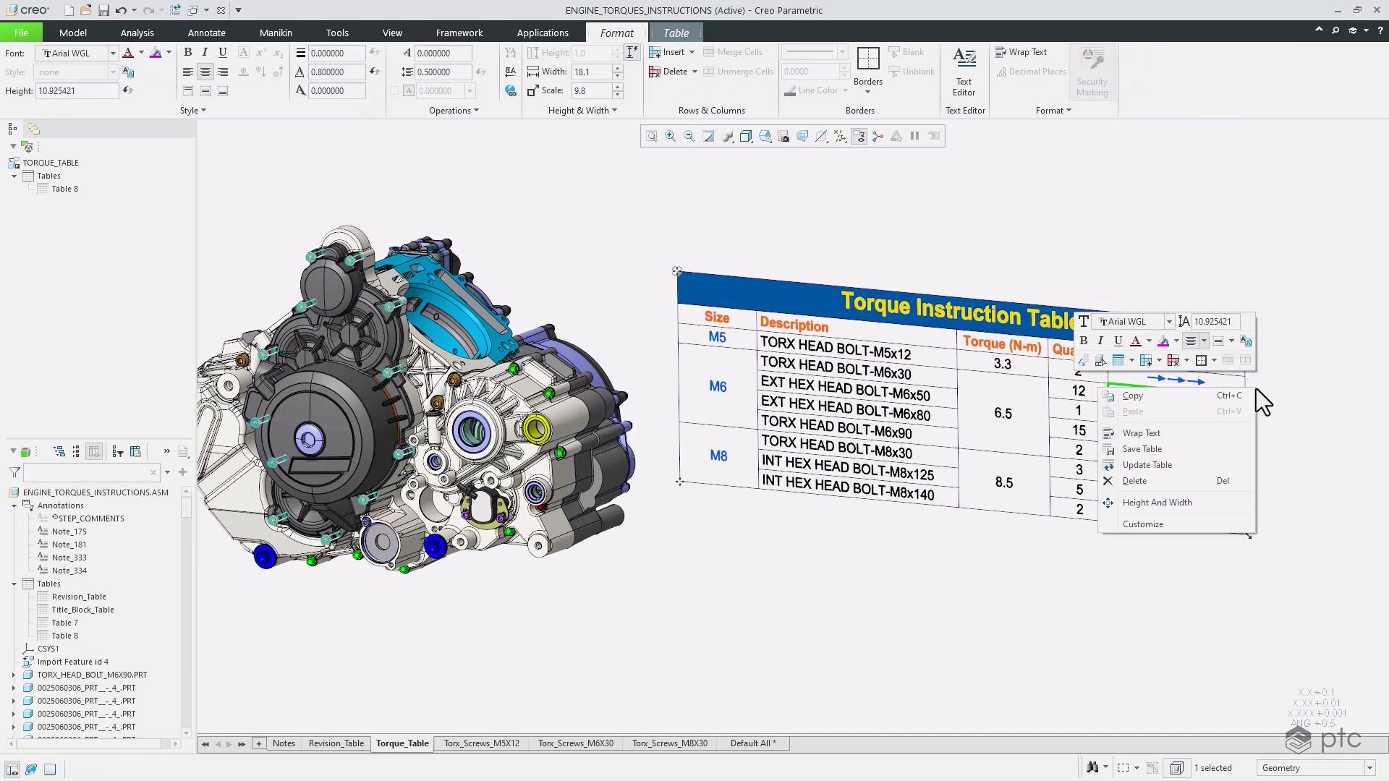
click(1098, 360)
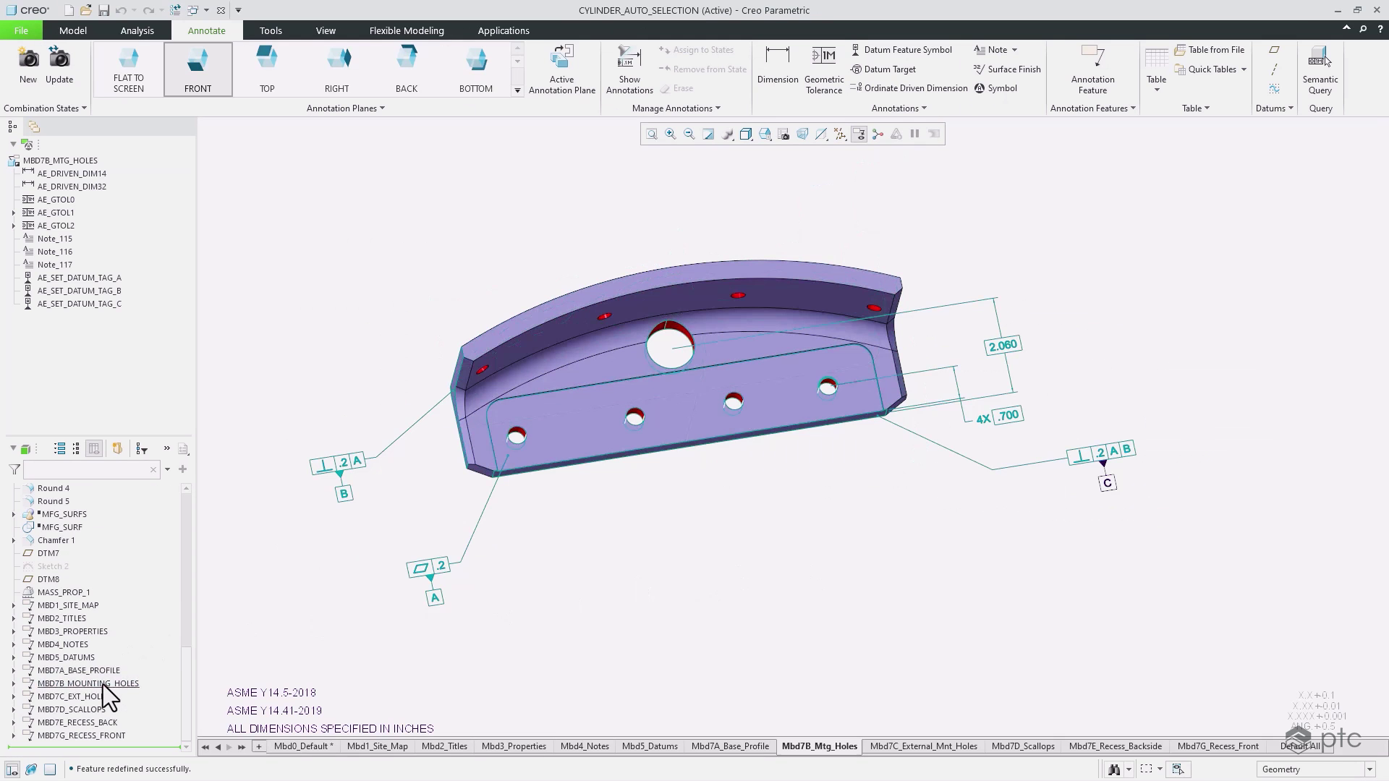
- Place a Ø.38 diameter dimension on one hole in MBD7B_MOUNTING_HOLES, then attach two more holes
click(105, 680)
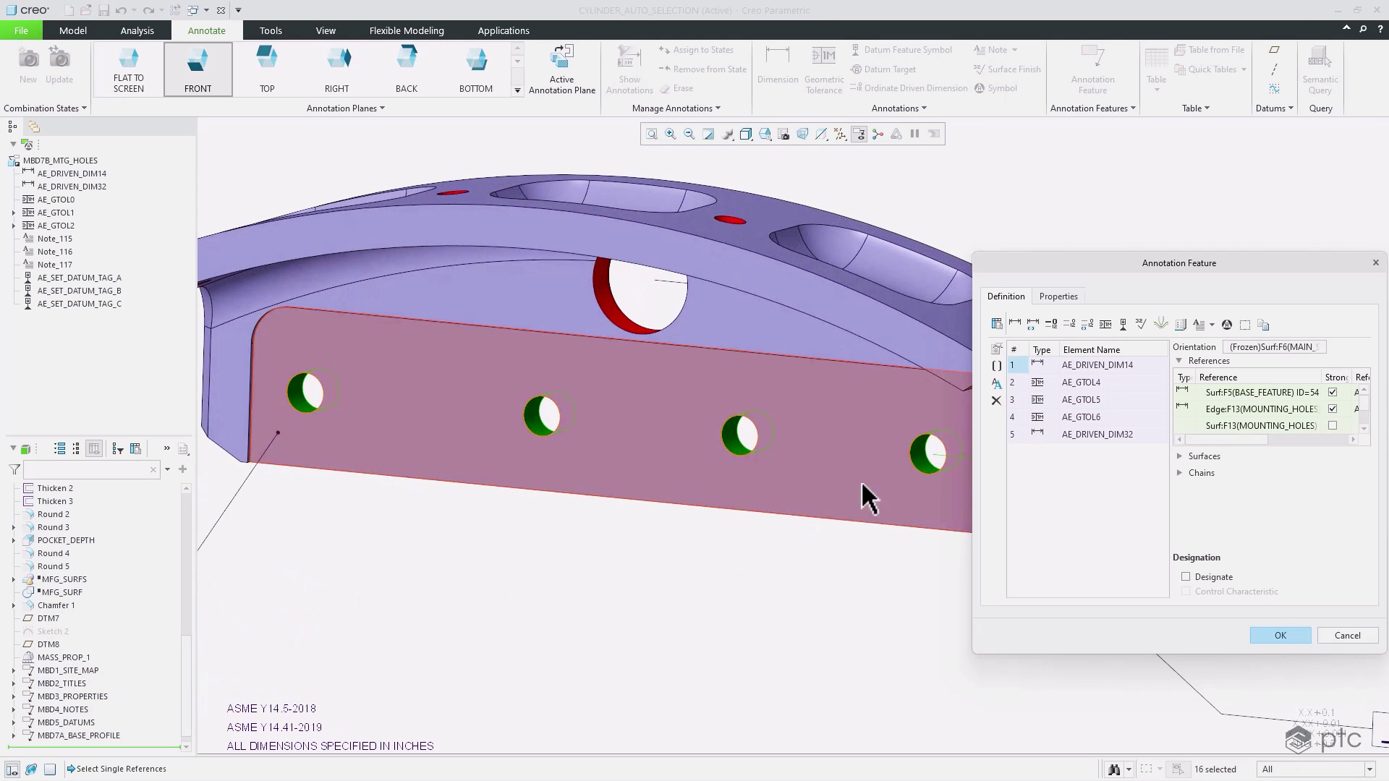
click(1017, 328)
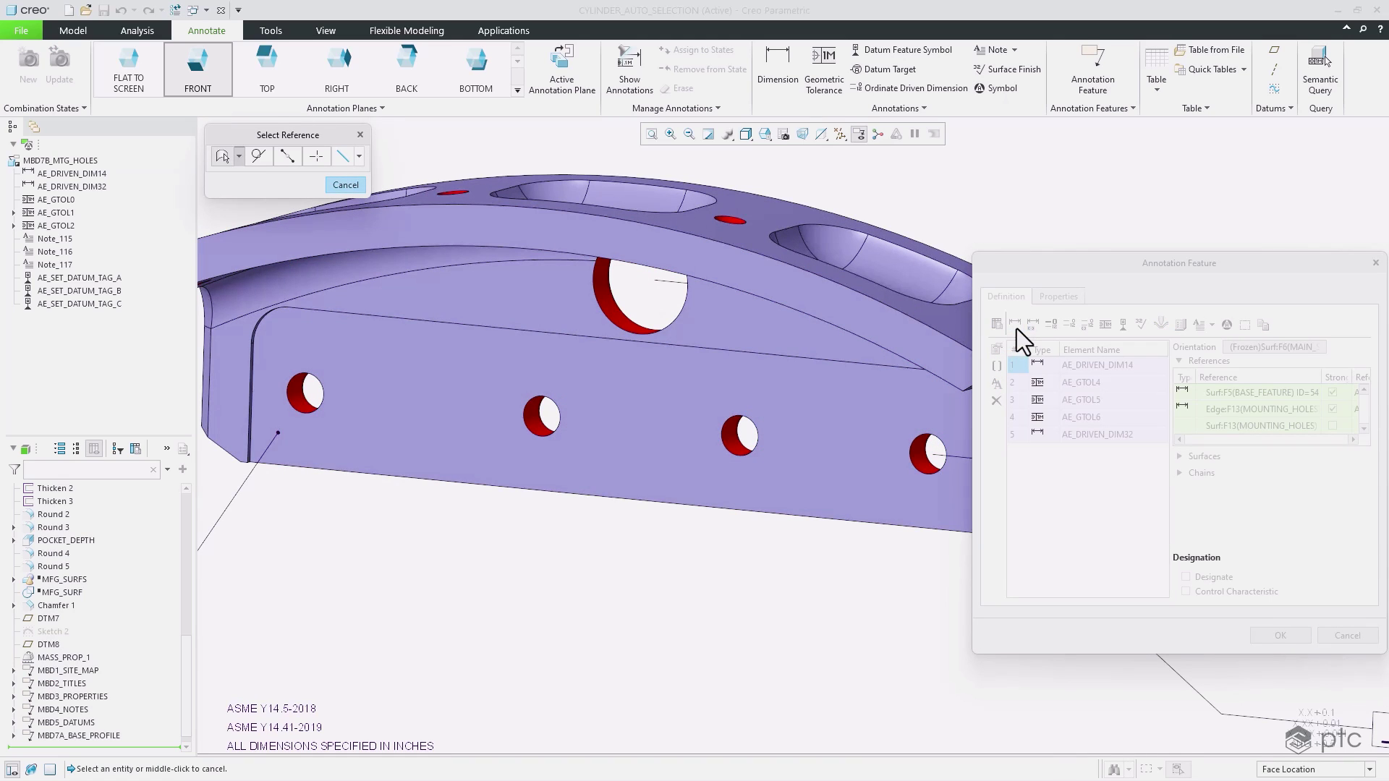
click(298, 408)
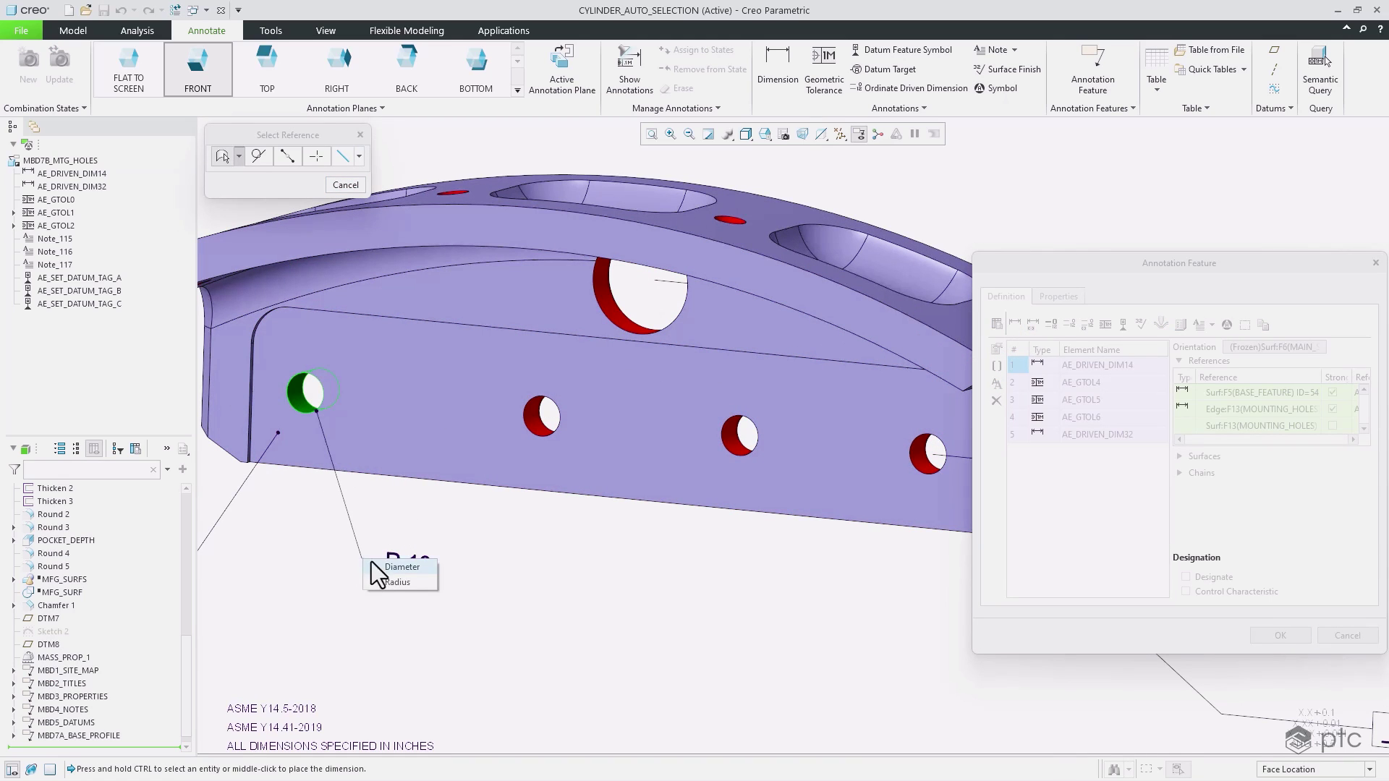
middle_click(394, 567)
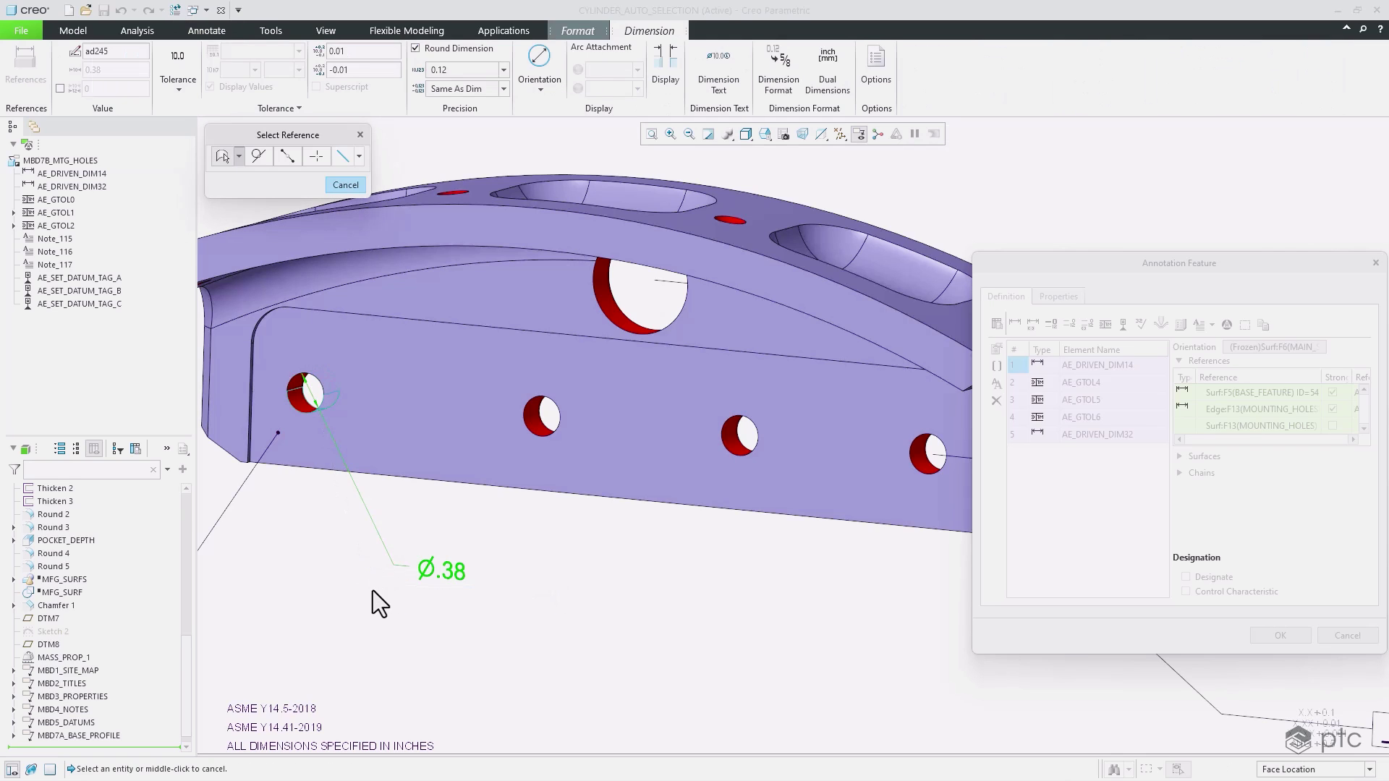
ctrl+click(540, 428)
ctrl+click(737, 446)
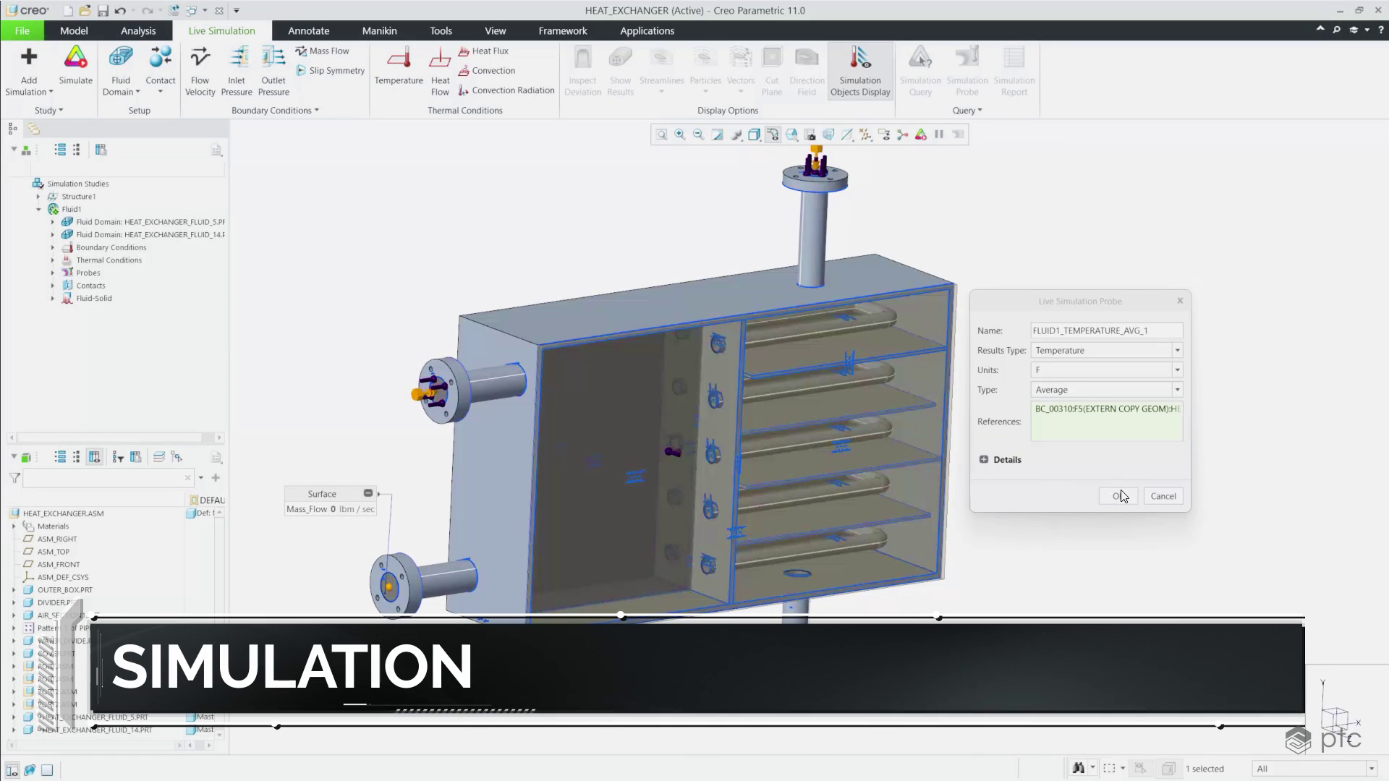
- Show the heat exchanger in wireframe with a cut plane and Surface temperature results
click(921, 135)
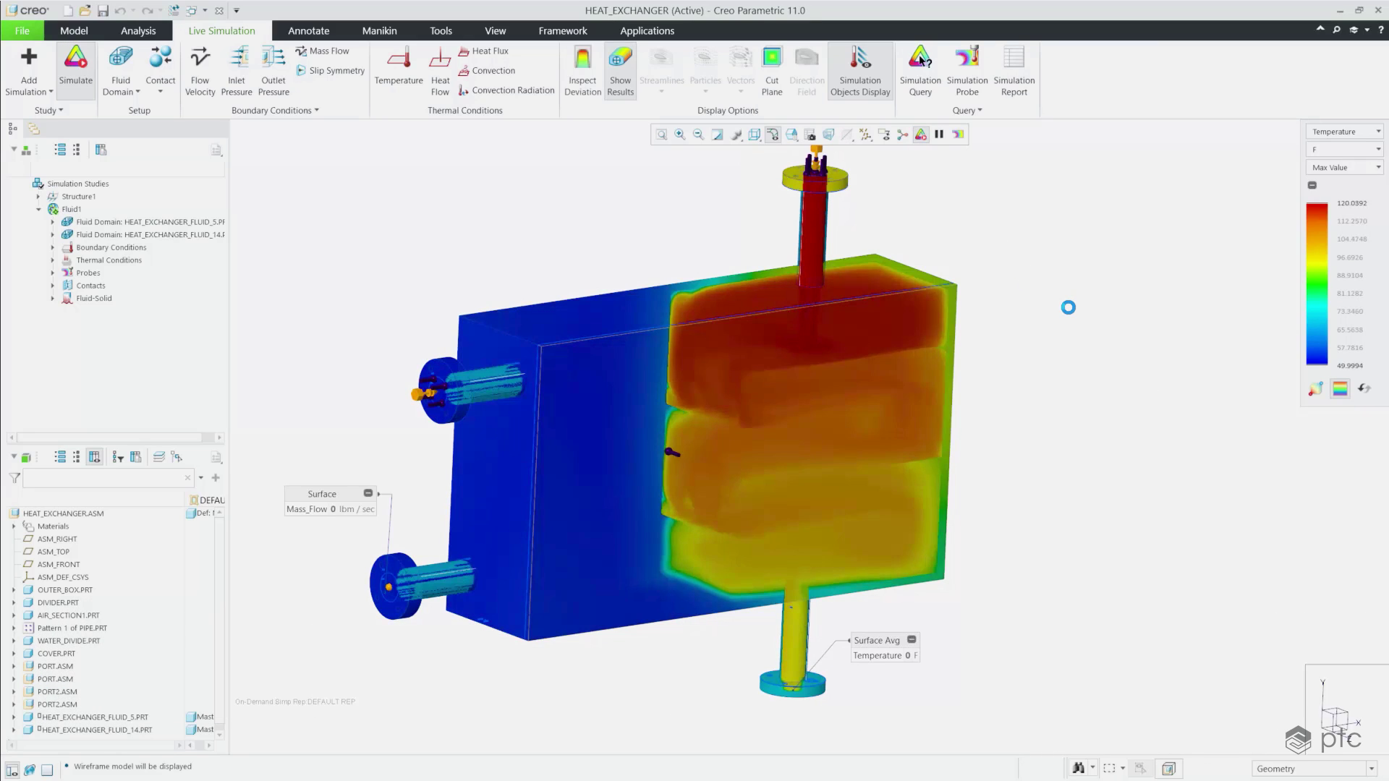
click(770, 63)
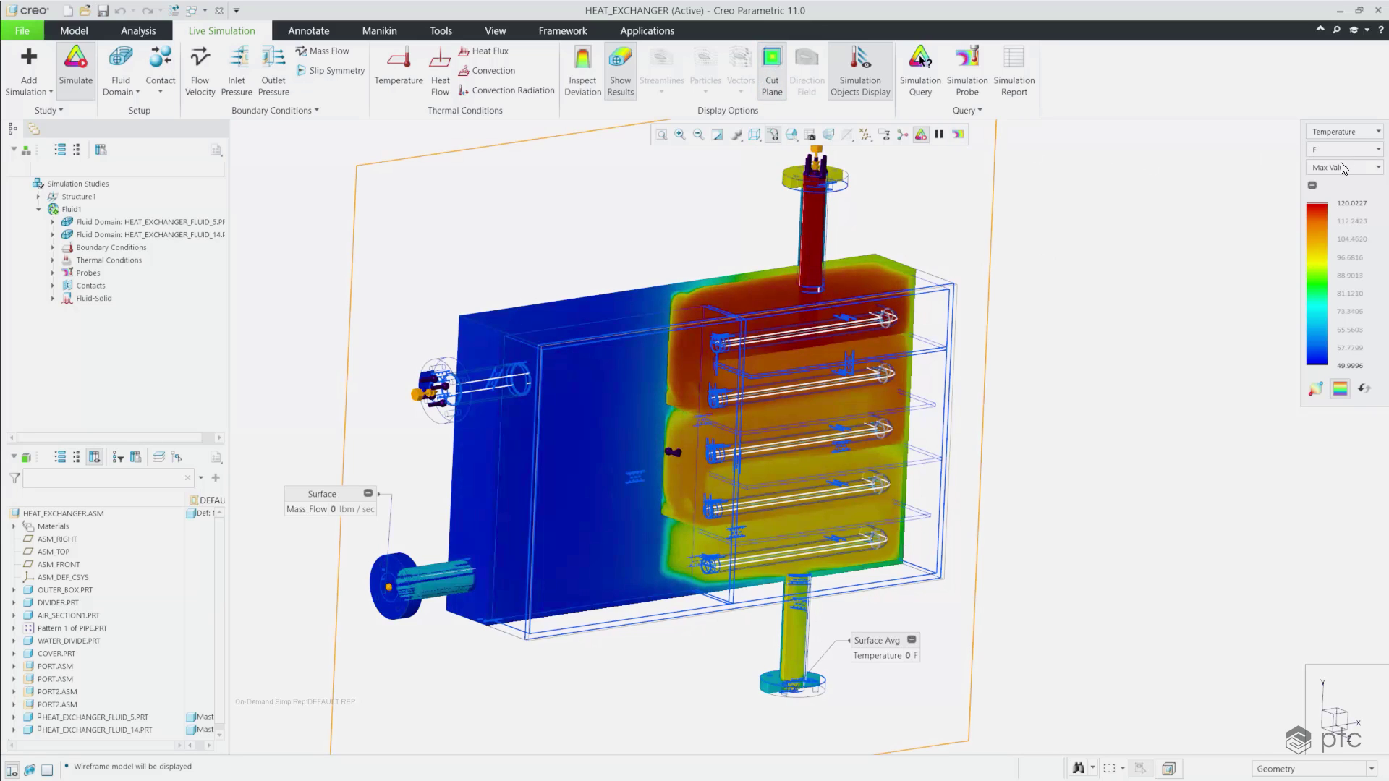
click(1348, 186)
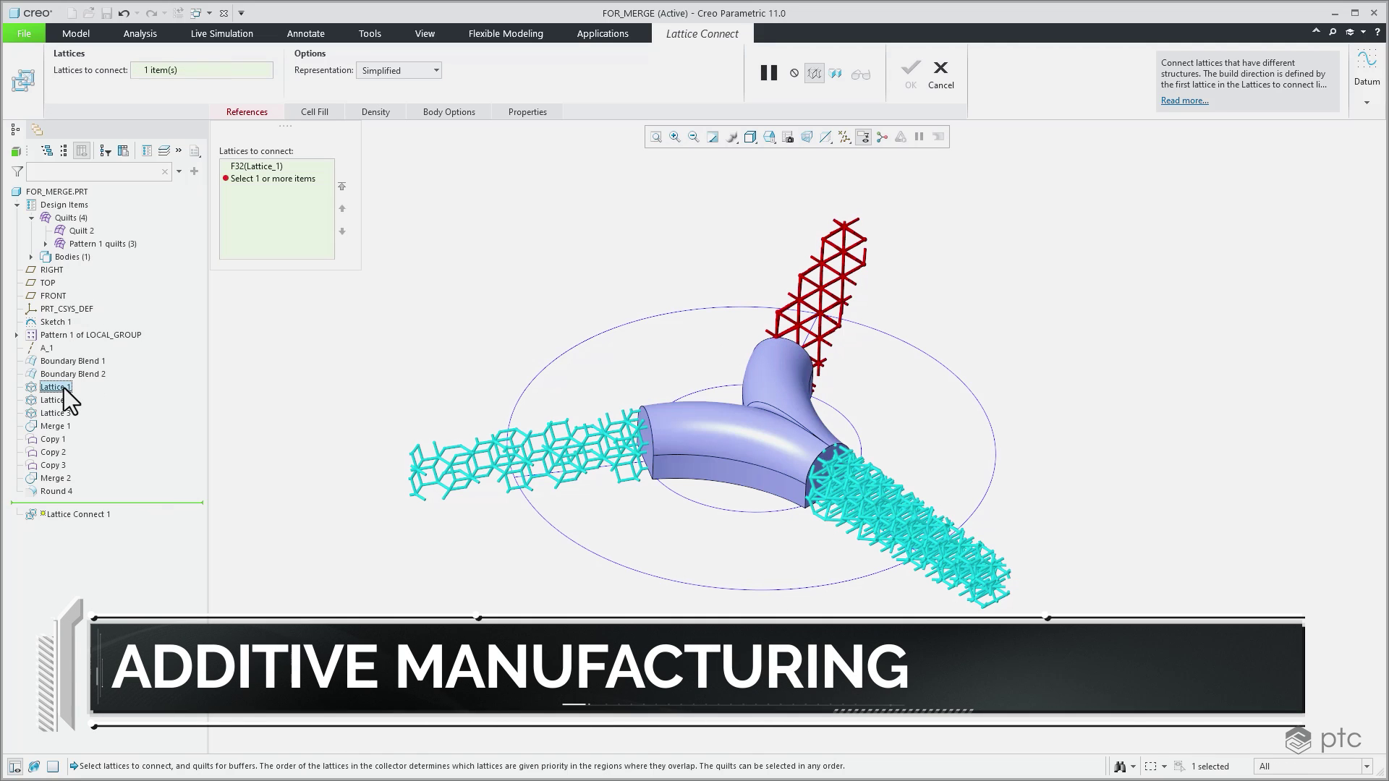
- Add Lattice 2 and the central quilt to the lattice connection, then preview it as full beams
ctrl+click(56, 401)
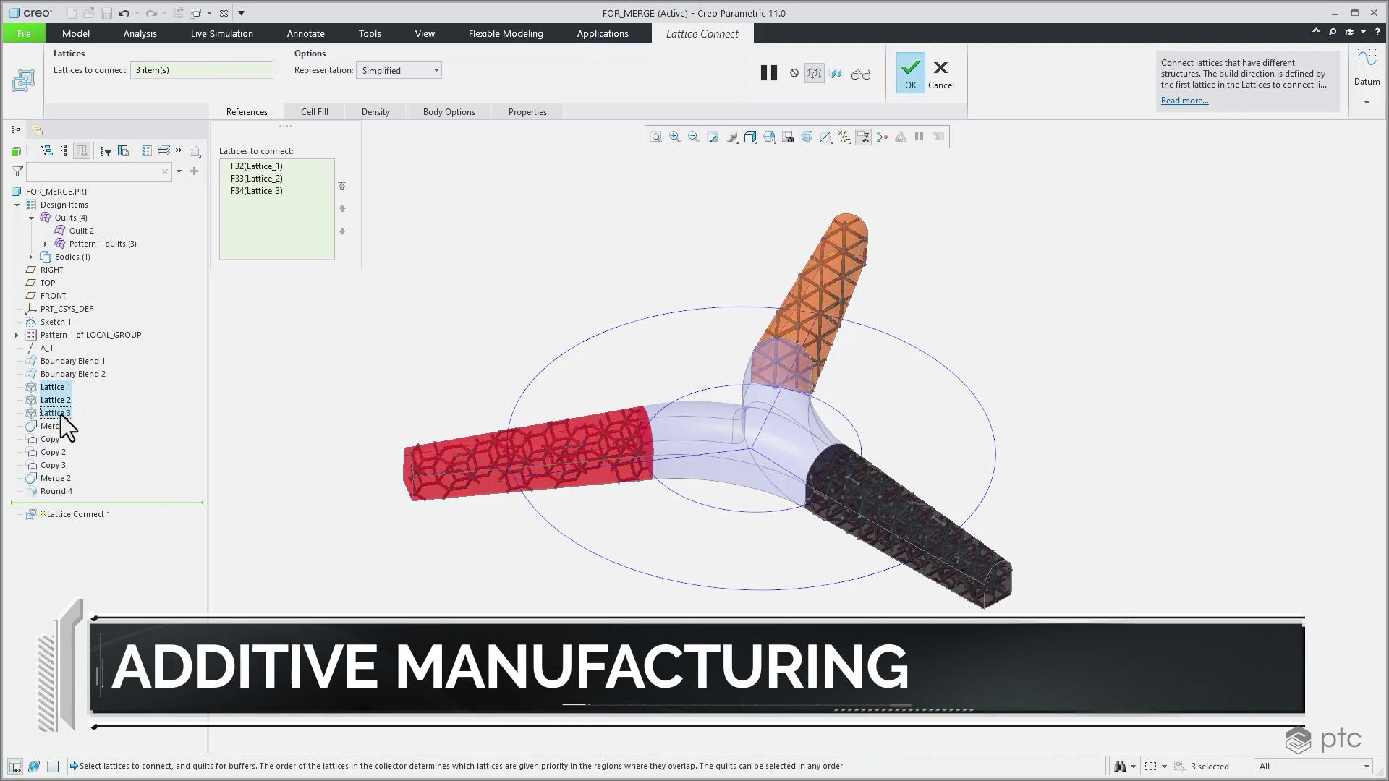
click(712, 420)
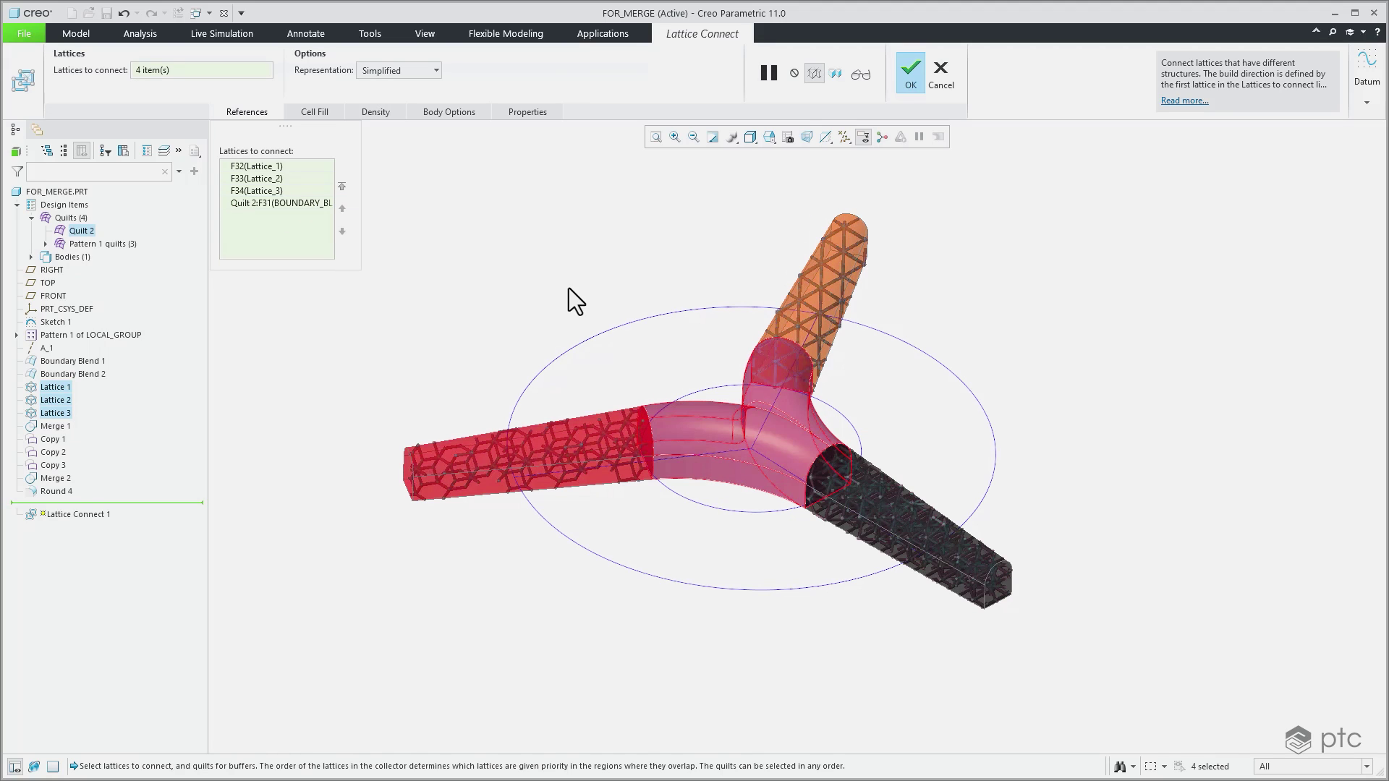
click(315, 113)
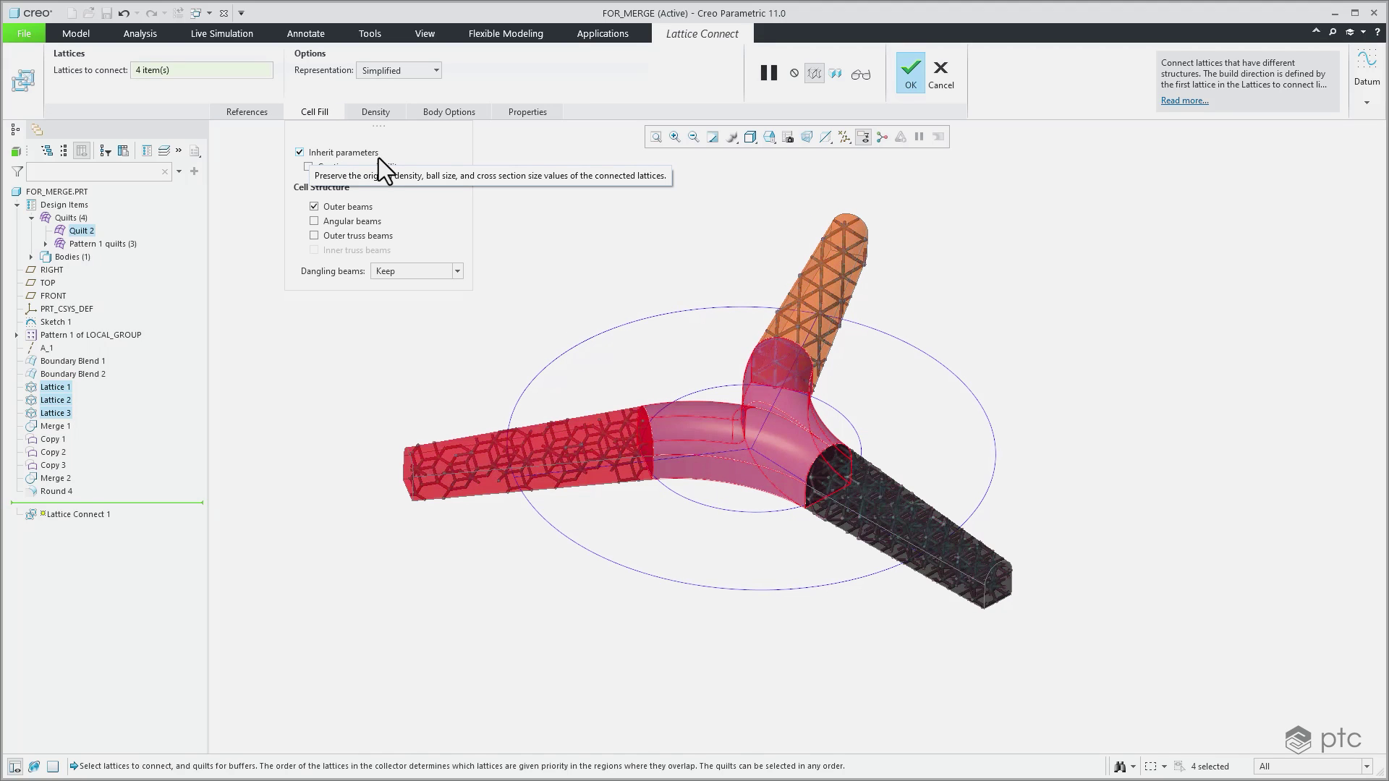
click(835, 74)
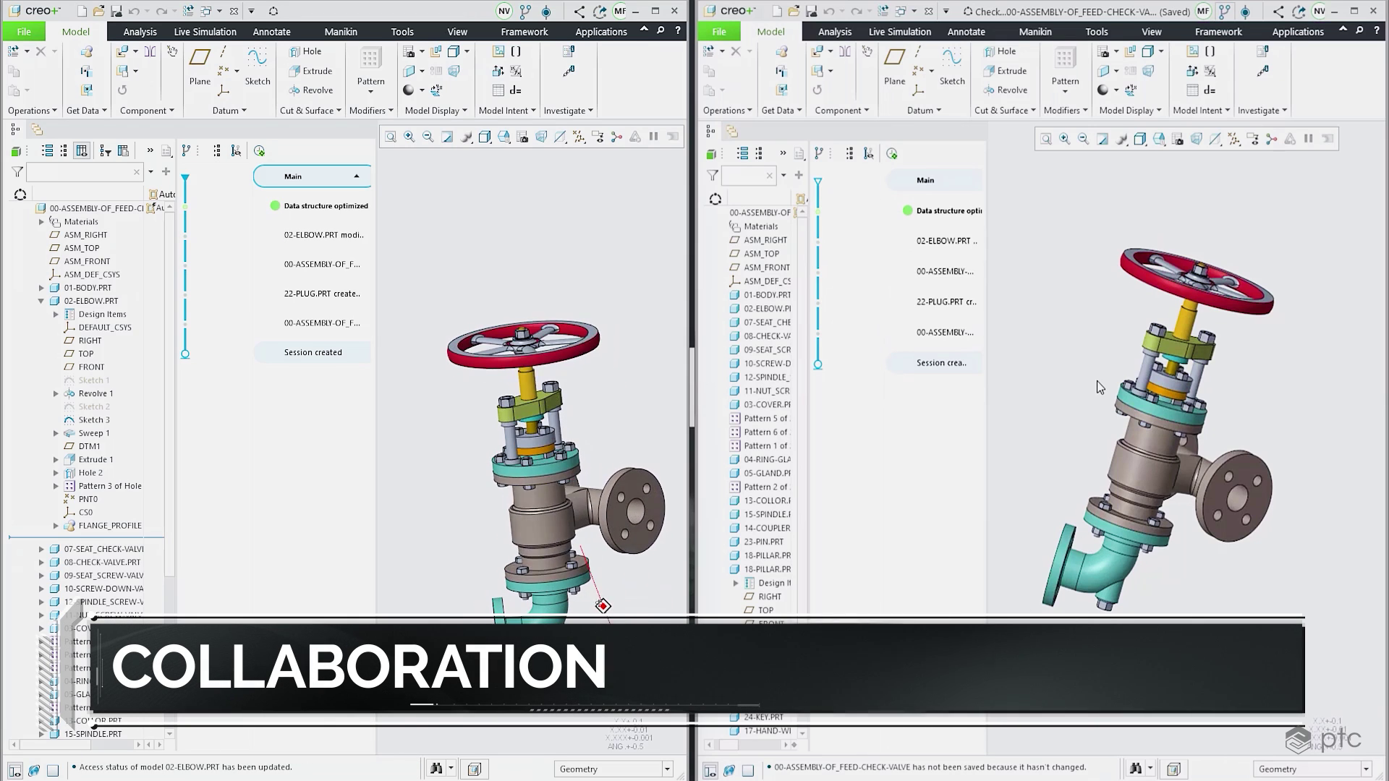
- Create version V1 from an entry in the shared session history
right_click(311, 209)
click(279, 232)
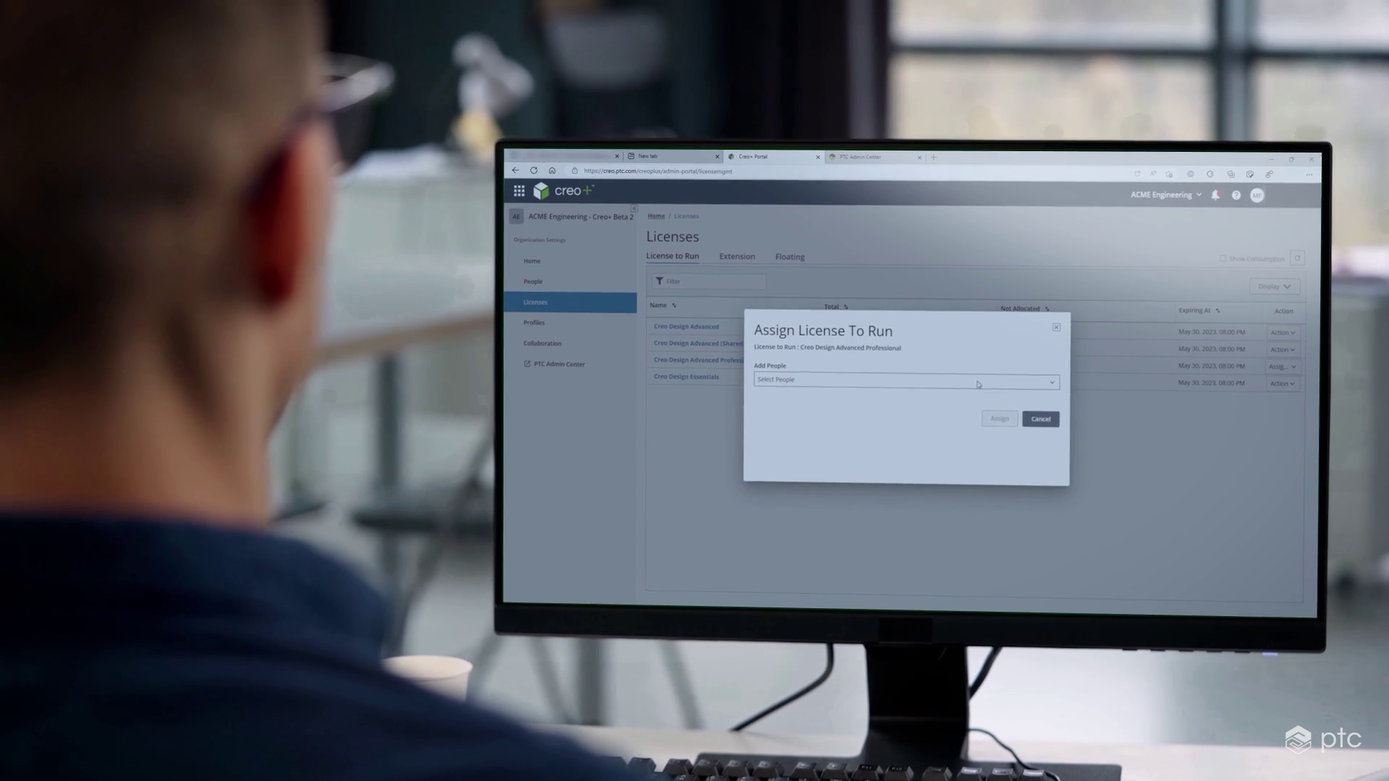
- Assign the Creo+ Design Advanced Professional license to a selected person
click(980, 378)
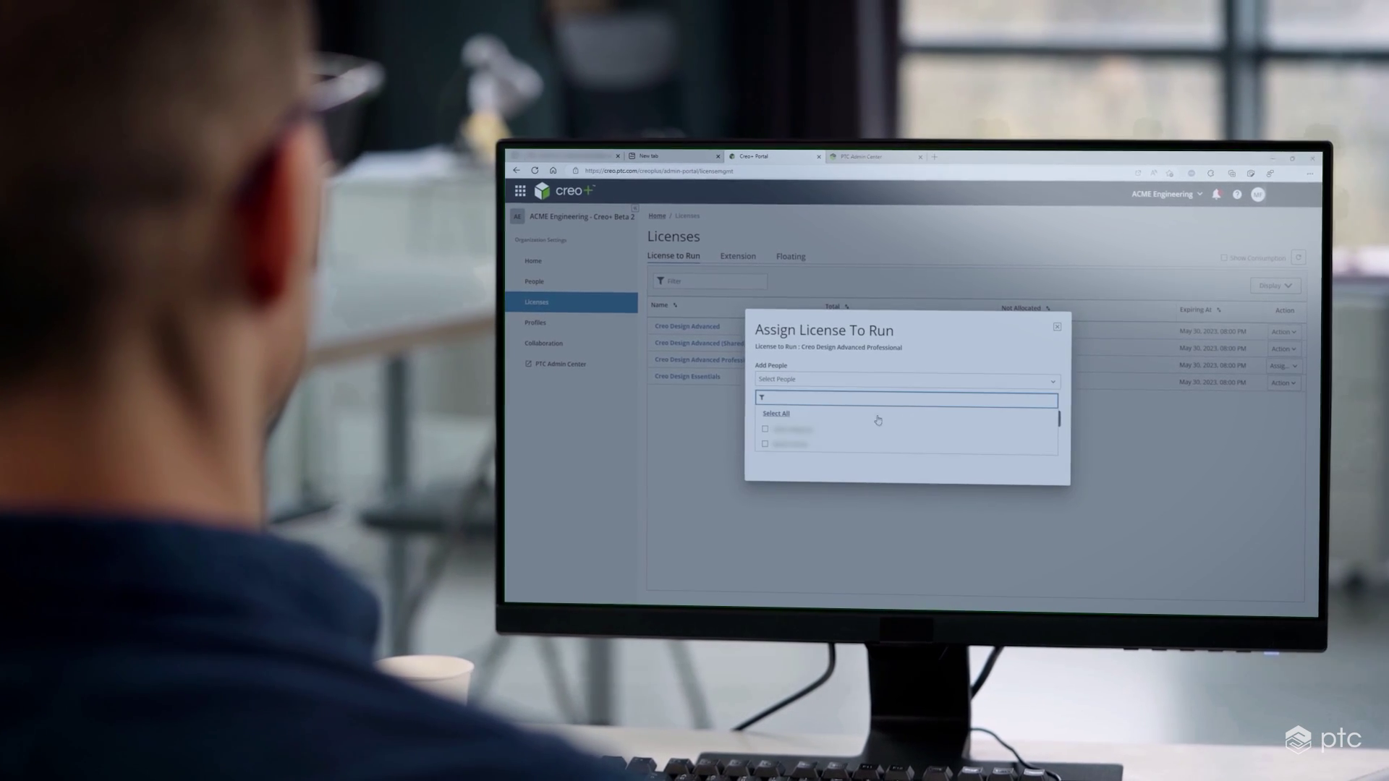
click(762, 442)
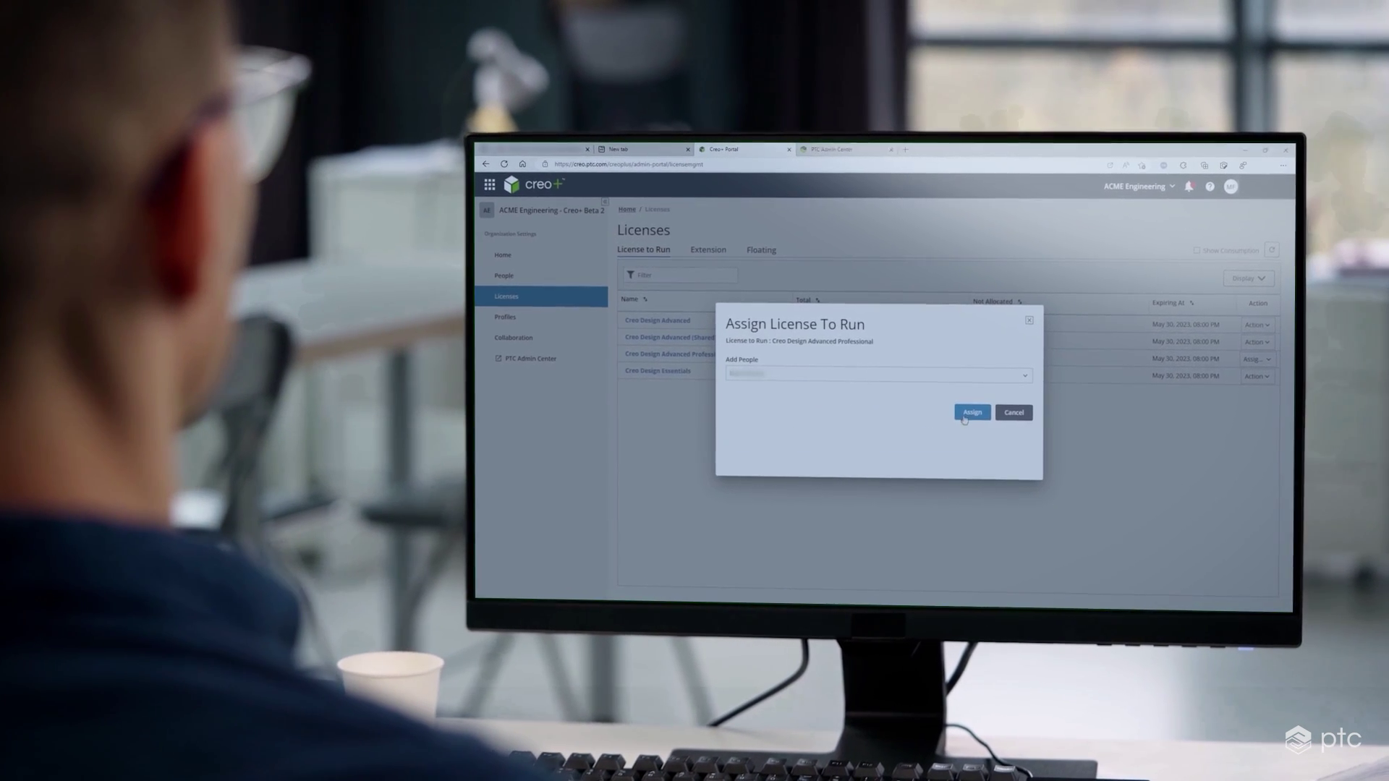
click(977, 418)
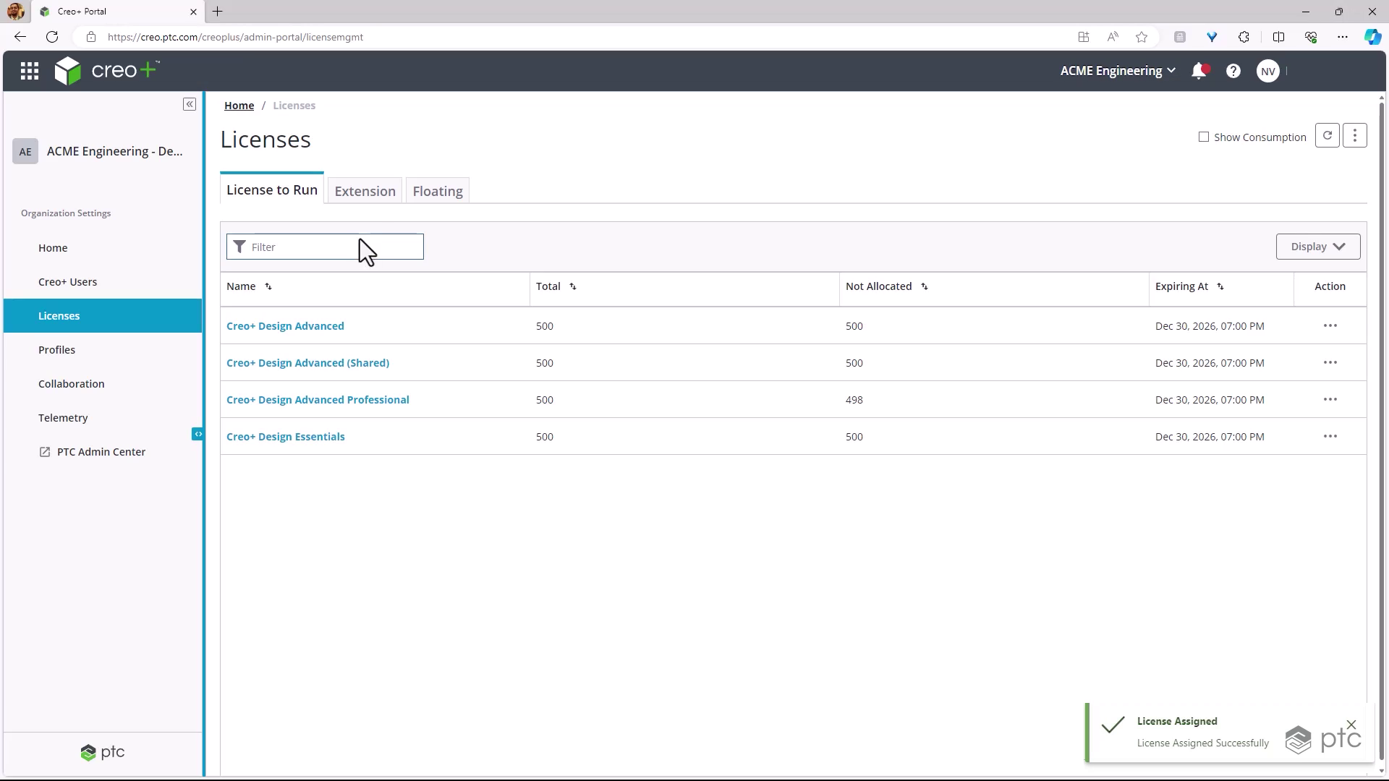
- Select the Additive Manufacturing and Behavioral Modeling extensions and assign them to a chosen user
click(374, 207)
click(233, 325)
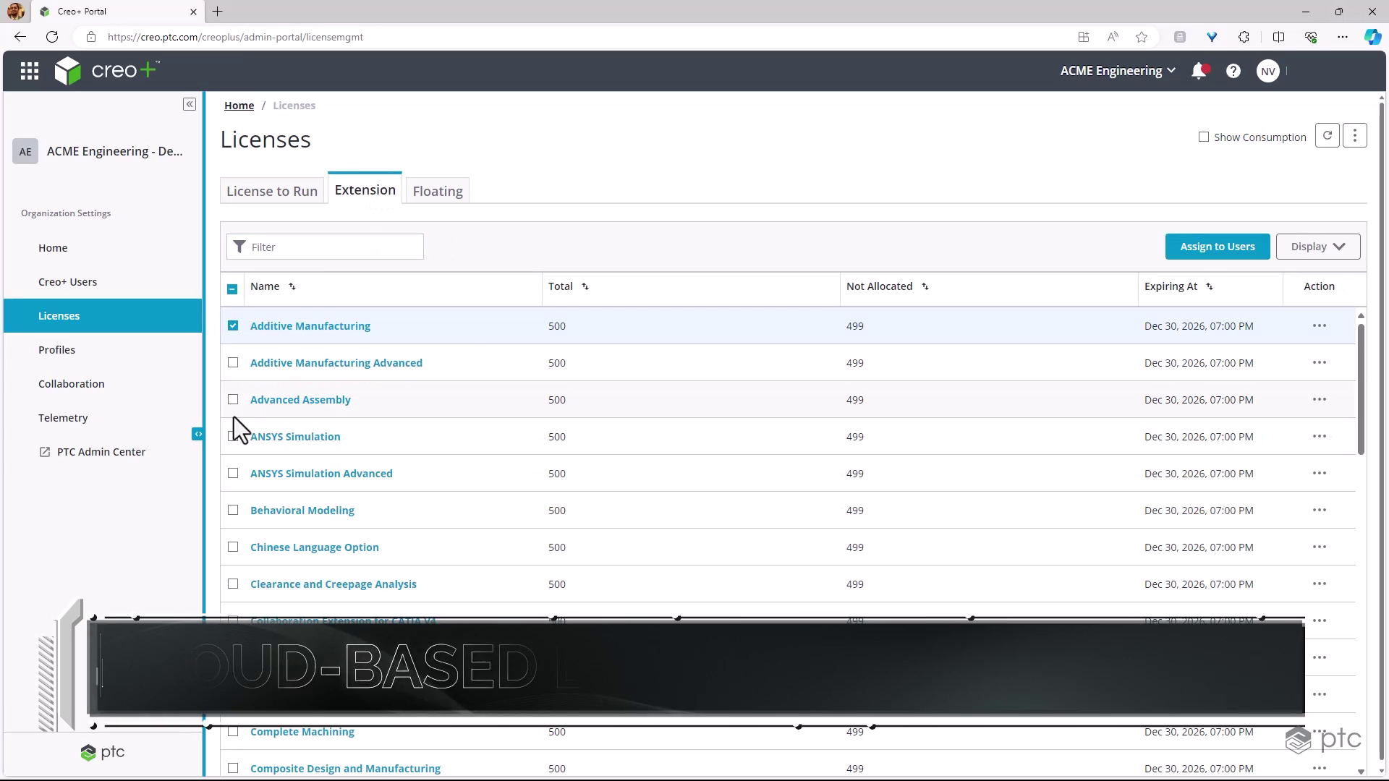
click(234, 510)
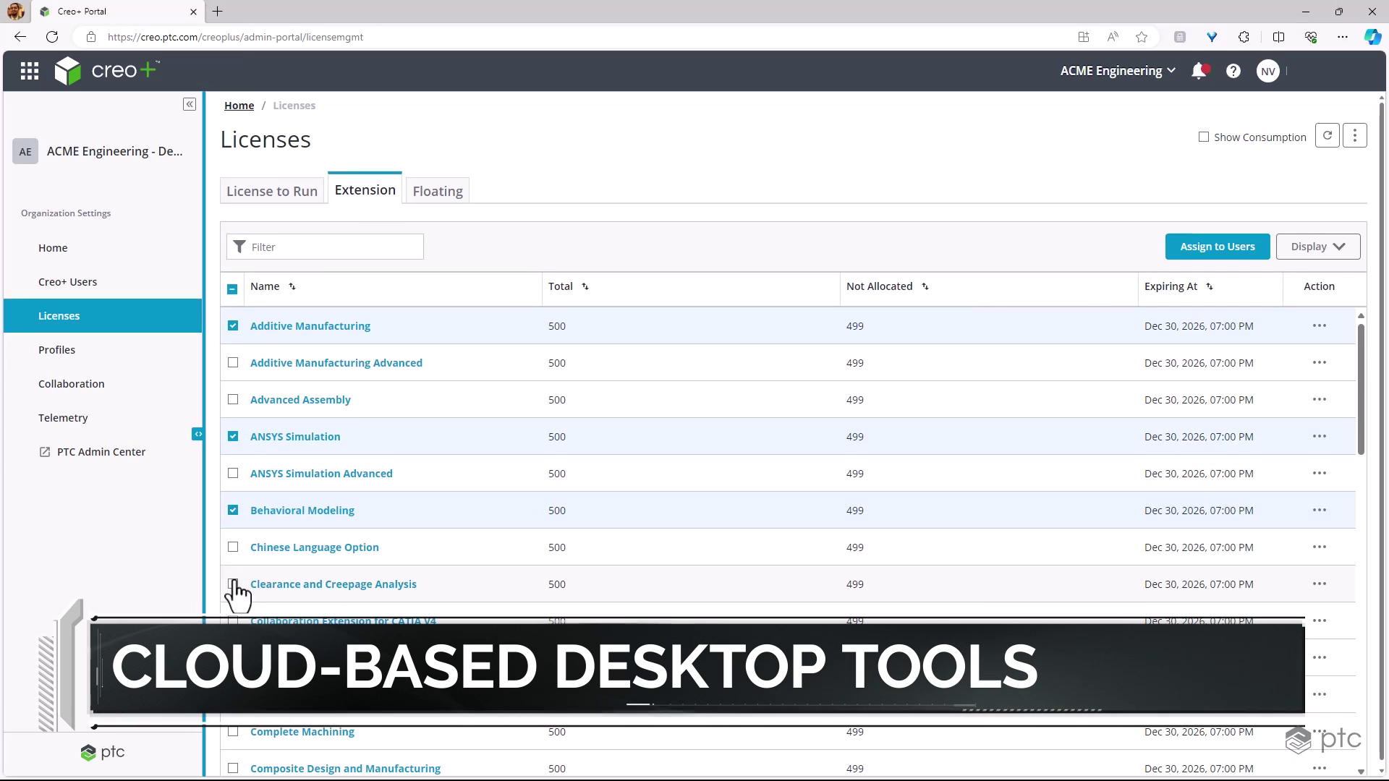
click(1183, 253)
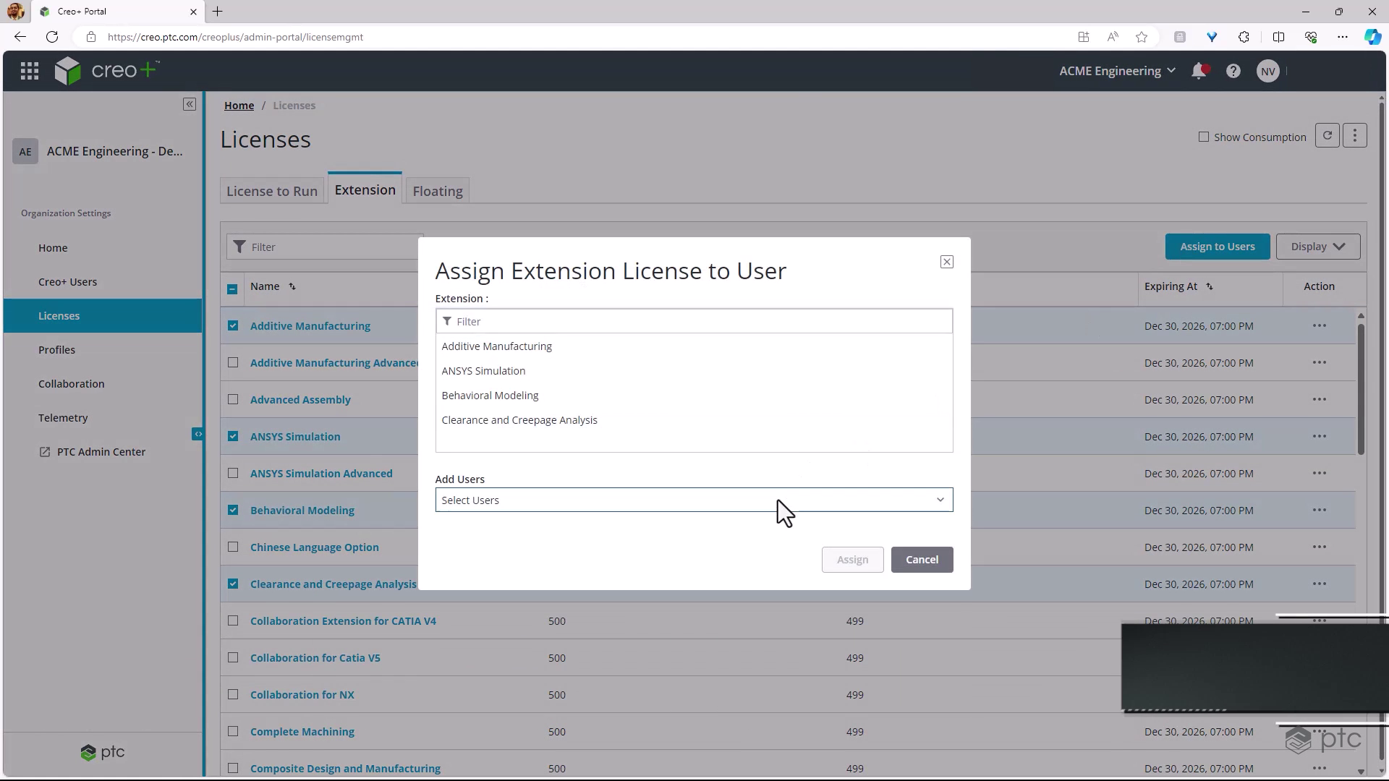
click(778, 501)
click(688, 608)
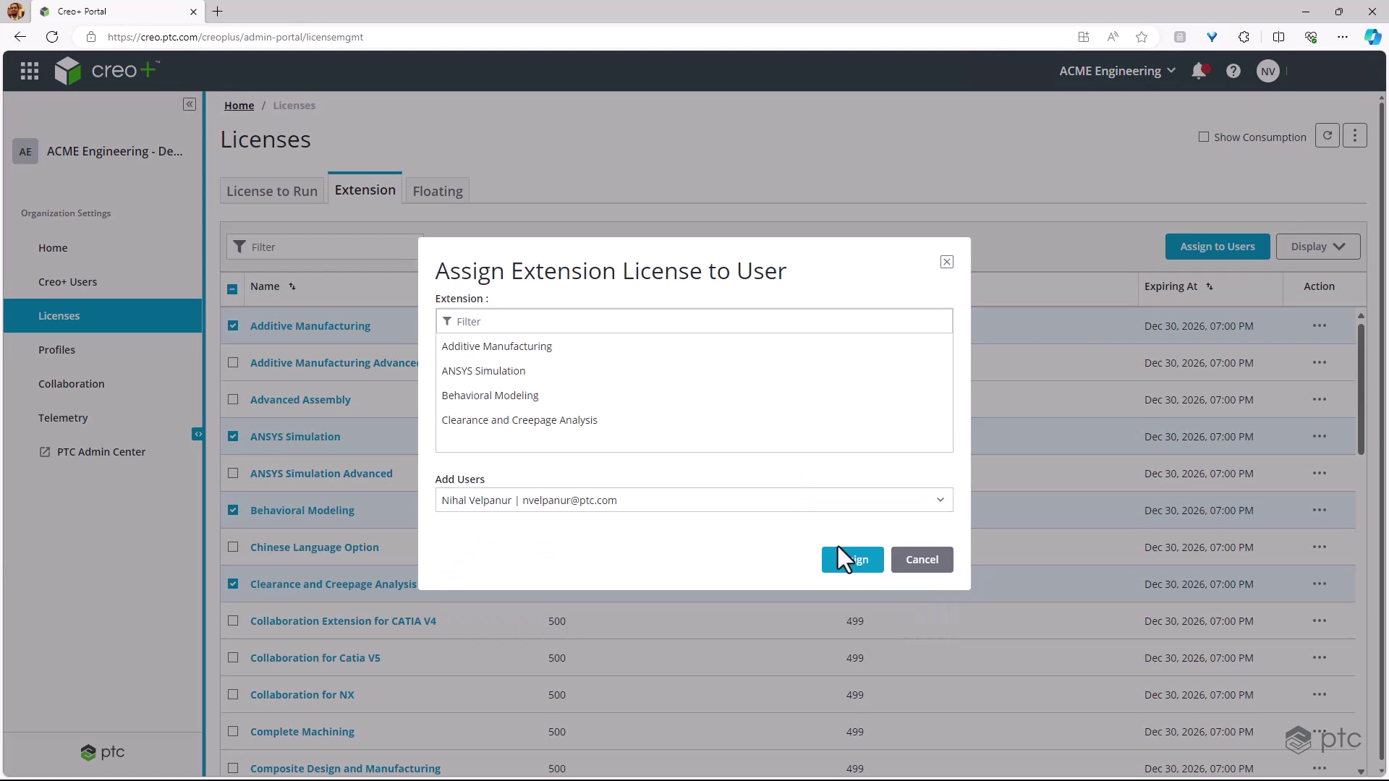